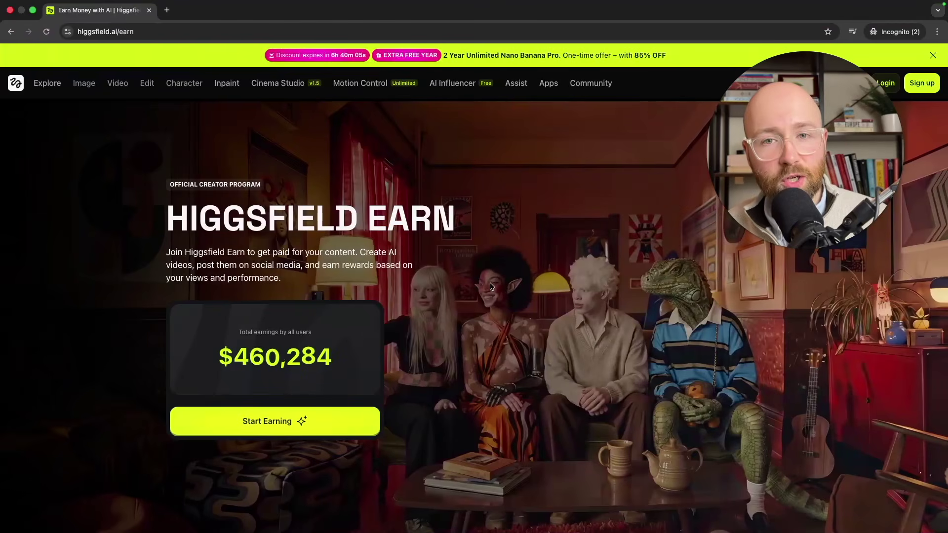
# - Open the AI Influencer studio
pyautogui.scroll(-12, 413, 232)
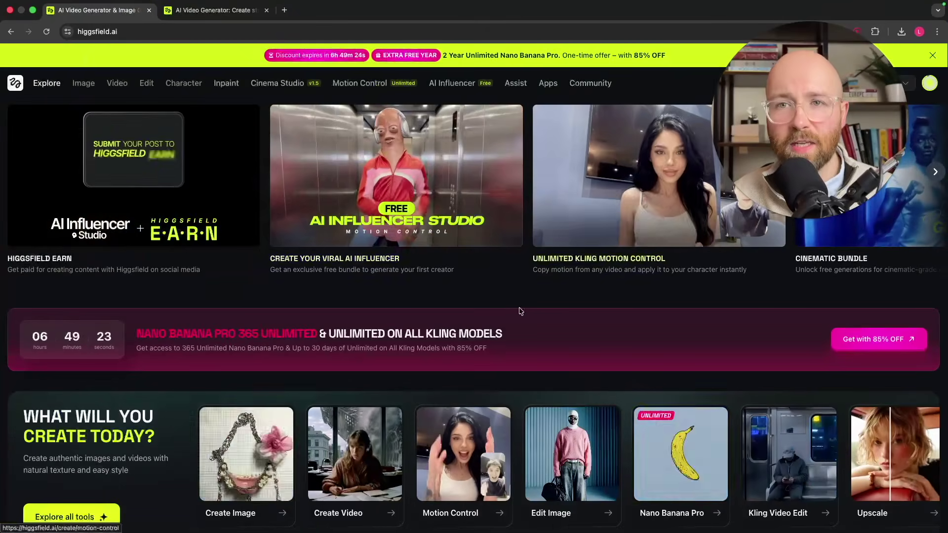
pyautogui.moveTo(82, 84)
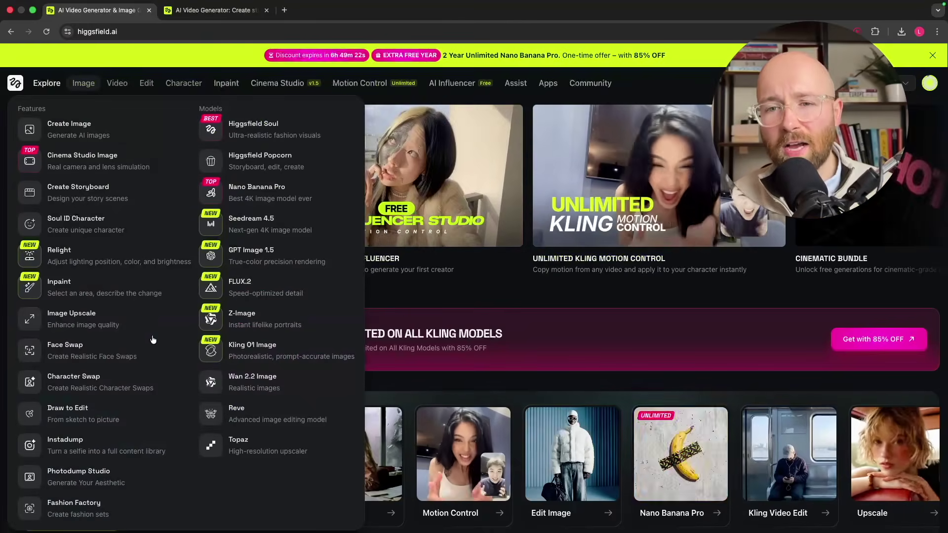
pyautogui.moveTo(112, 85)
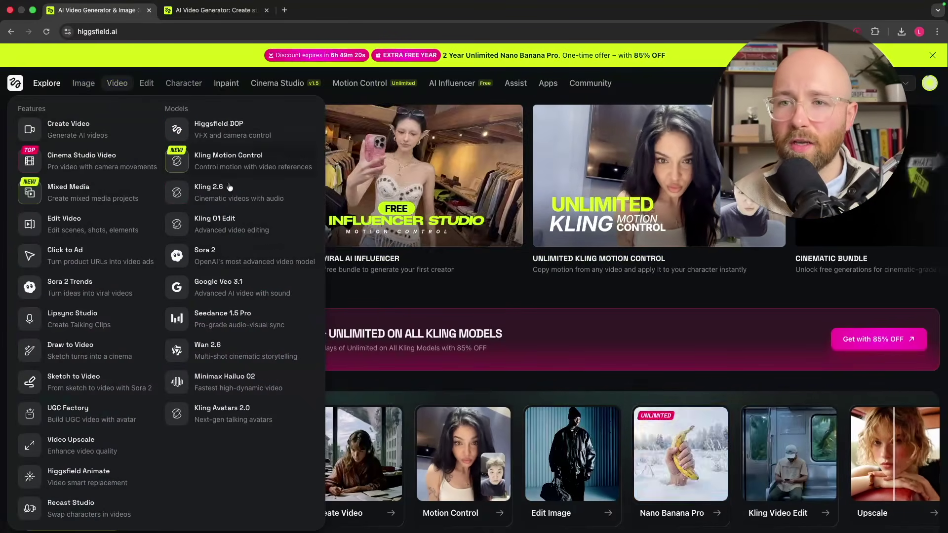
pyautogui.moveTo(183, 84)
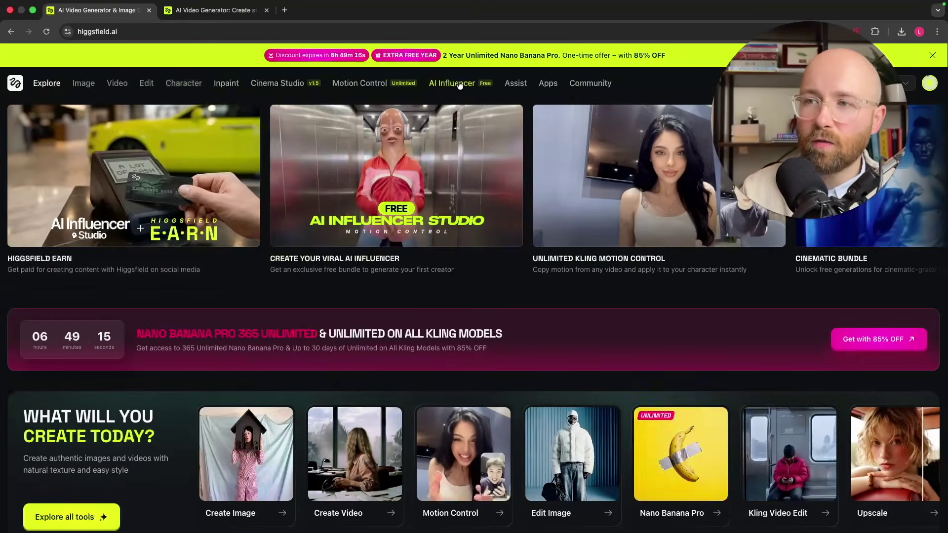
pyautogui.click(460, 81)
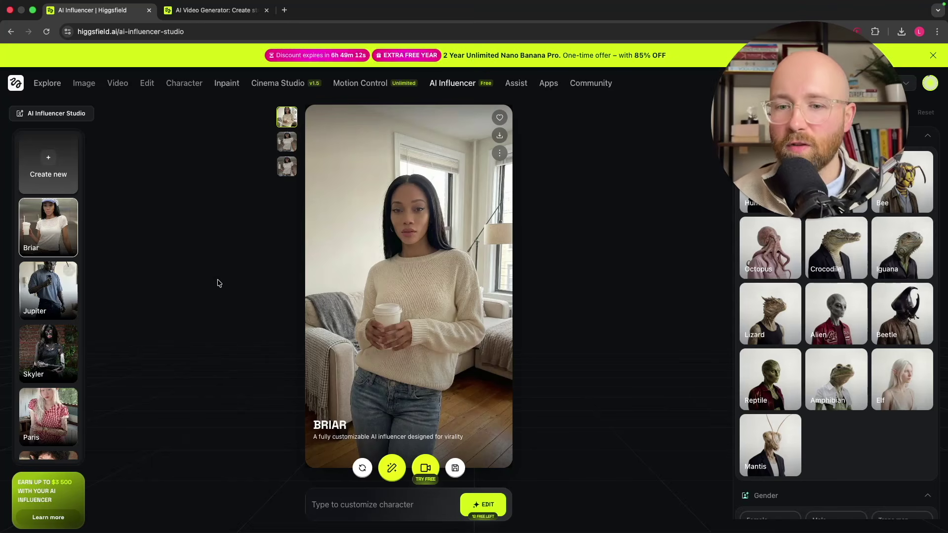
# - Look through the saved influencers, previewing Dorian, Aston and Onyx
pyautogui.scroll(-5, 49, 300)
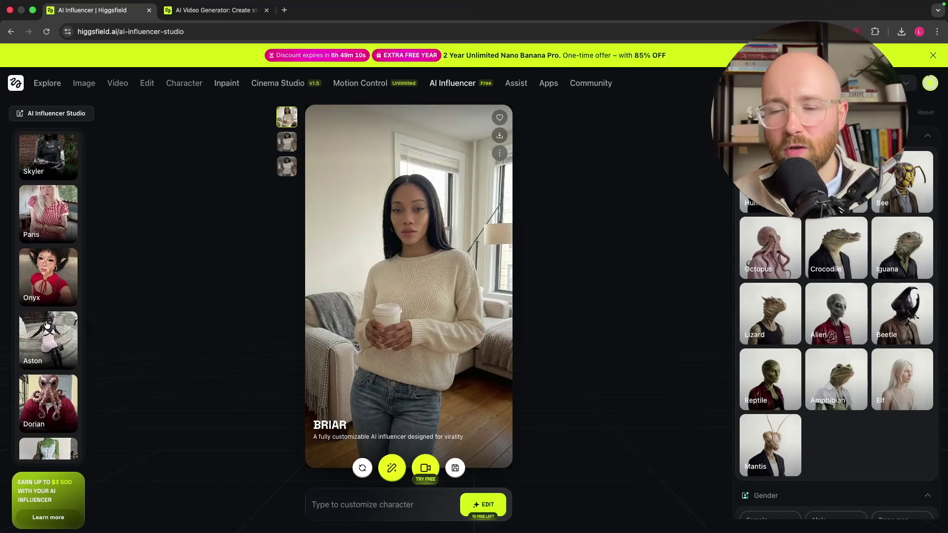
pyautogui.click(46, 359)
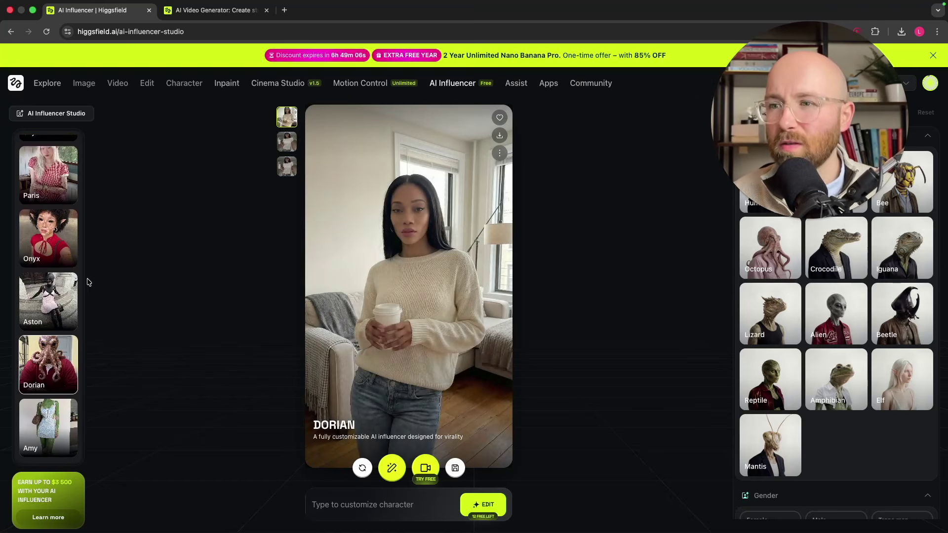
pyautogui.click(35, 302)
pyautogui.click(51, 347)
pyautogui.click(49, 298)
pyautogui.click(53, 253)
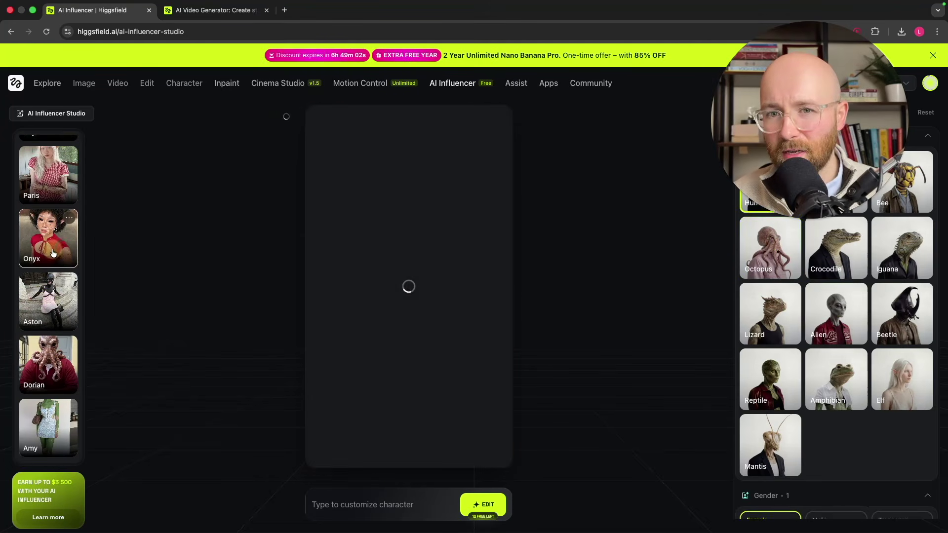
pyautogui.scroll(5, 59, 324)
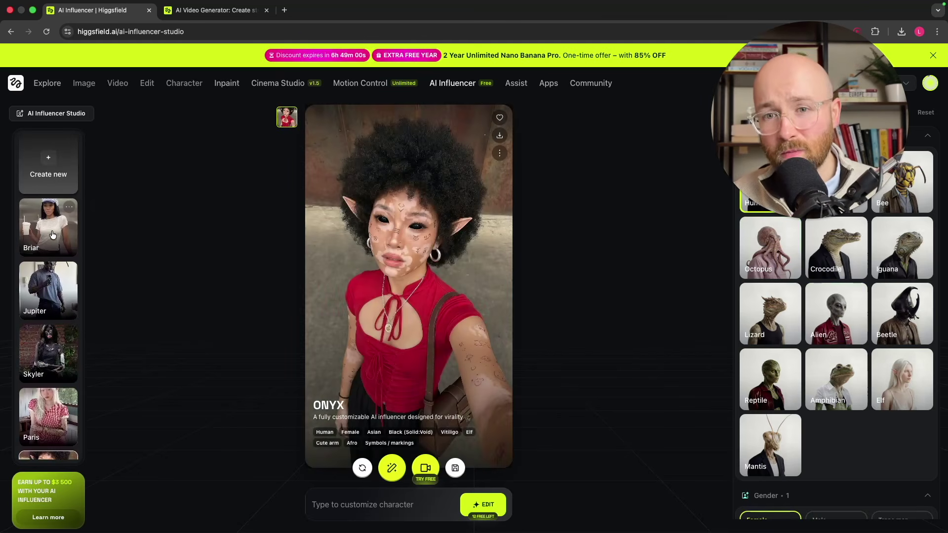
# - Open the Briar influencer and compare its three image versions, ending on the first one
pyautogui.click(53, 234)
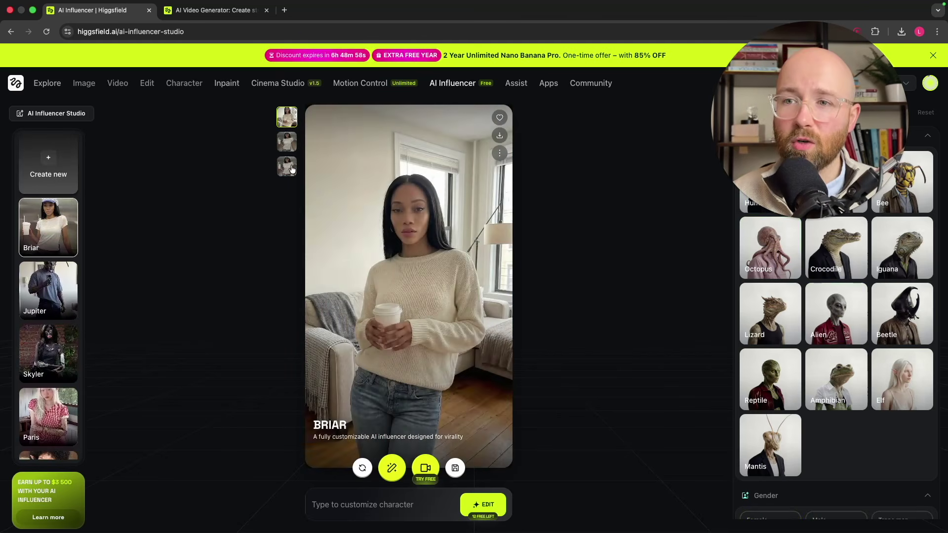
pyautogui.click(291, 168)
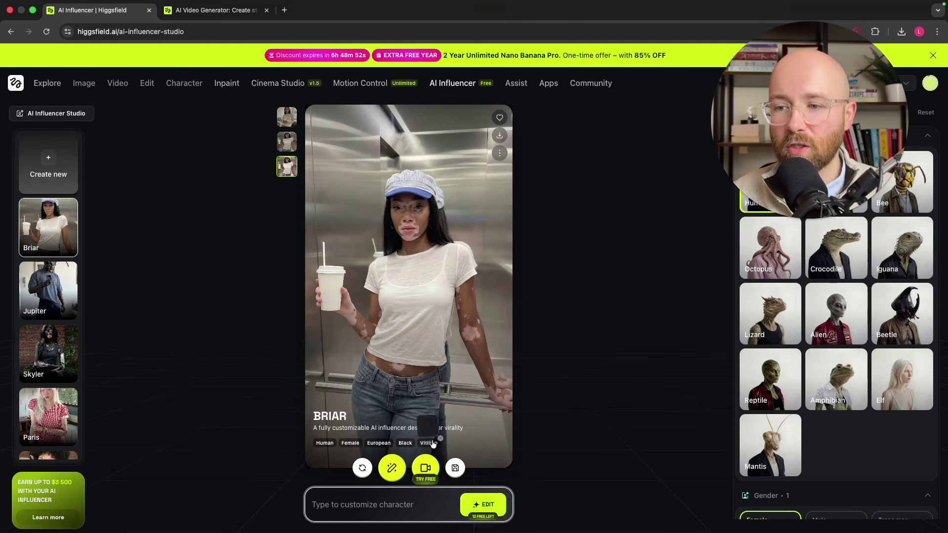
pyautogui.click(288, 142)
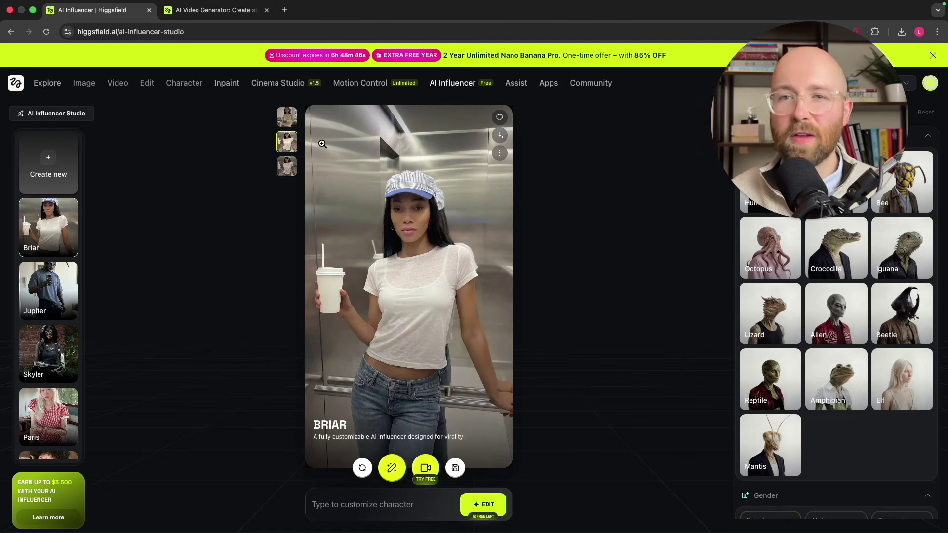
pyautogui.click(287, 119)
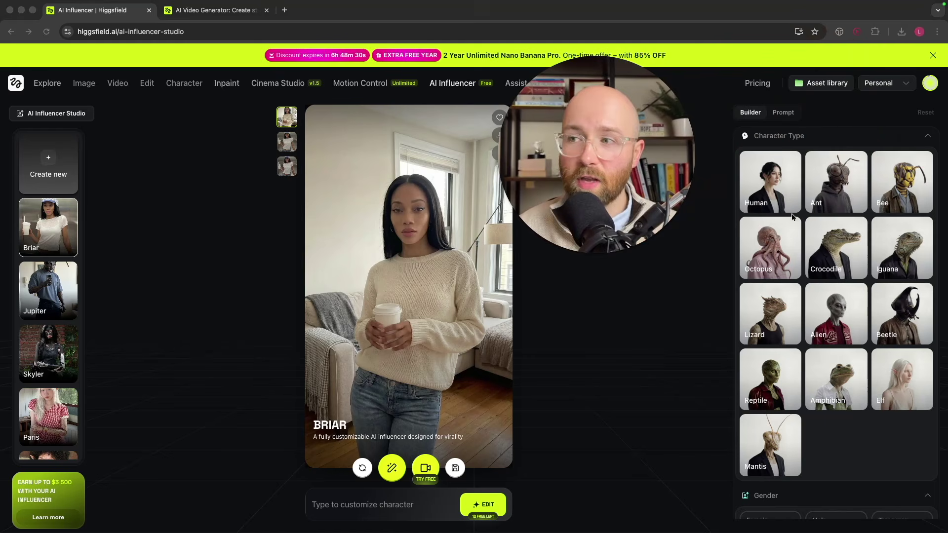
# - View the blank canvas for creating a new influencer and return to Briar
pyautogui.click(75, 162)
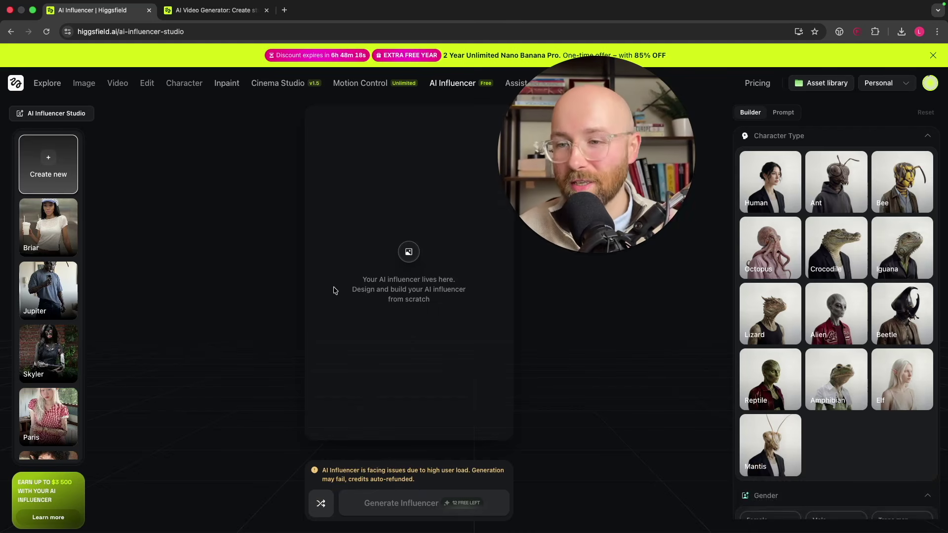
pyautogui.click(36, 227)
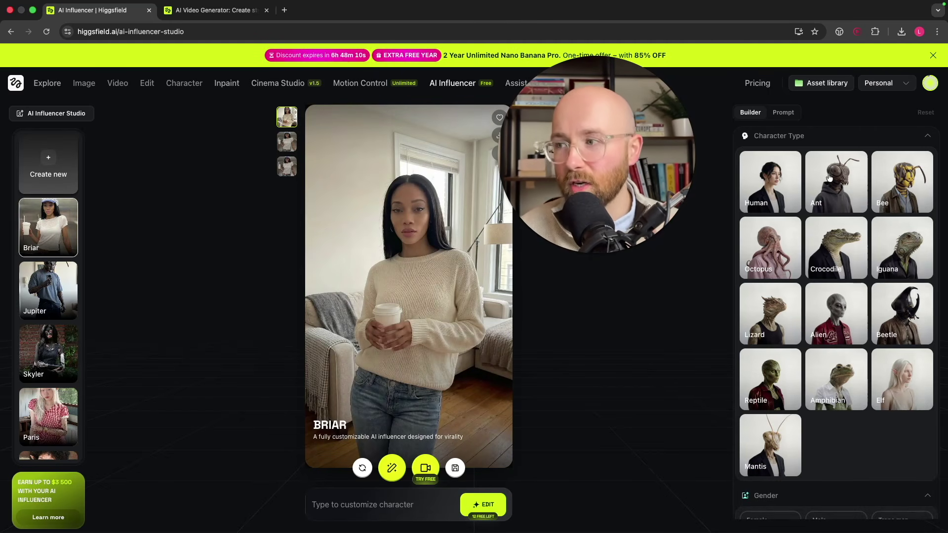
# - Choose Human as Briar's character type and examine the builder's gender, ethnicity, skin, eye, age and advanced face options
pyautogui.click(794, 208)
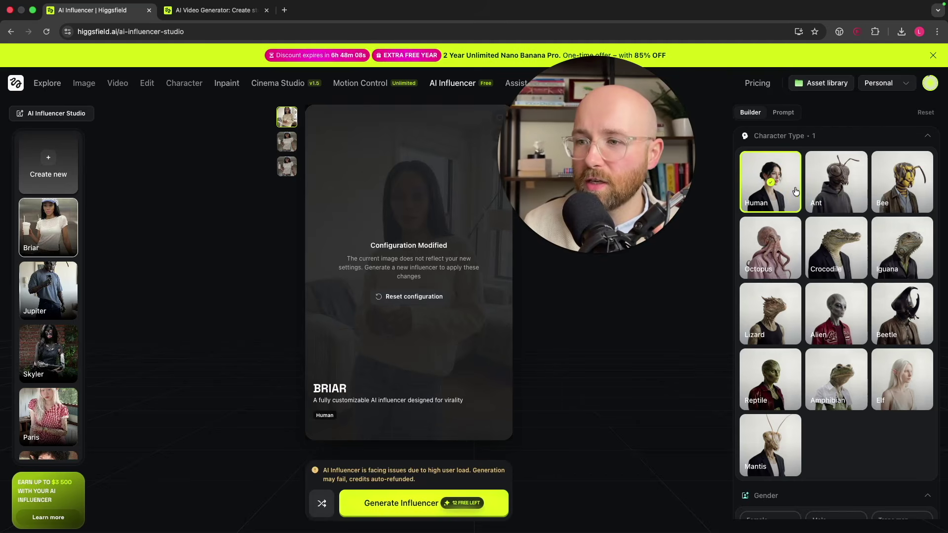
pyautogui.scroll(-5, 803, 195)
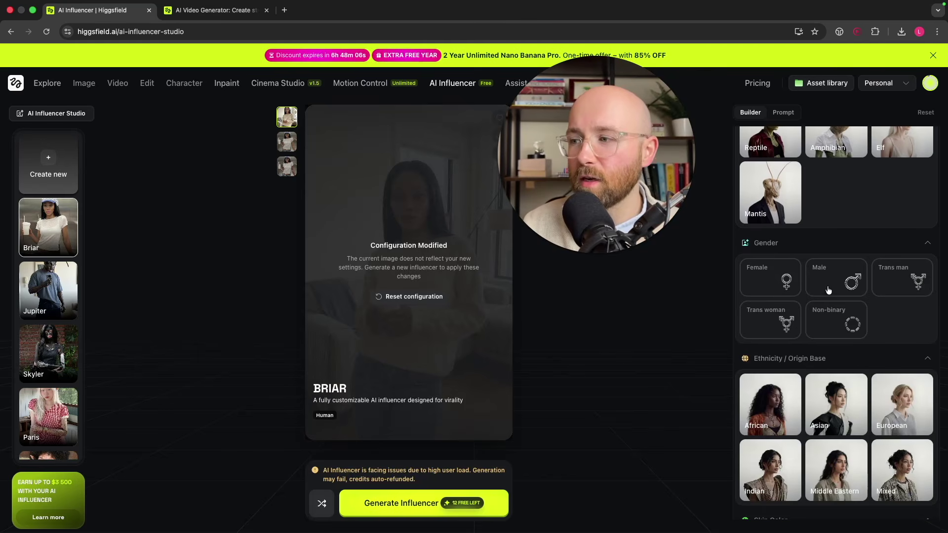
pyautogui.scroll(-6, 877, 314)
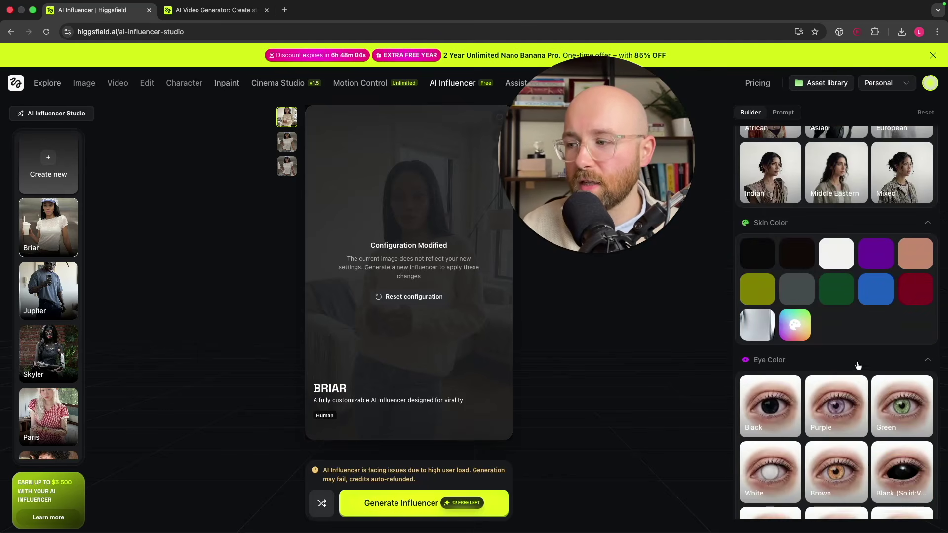
pyautogui.scroll(-10, 877, 289)
pyautogui.scroll(2, 857, 203)
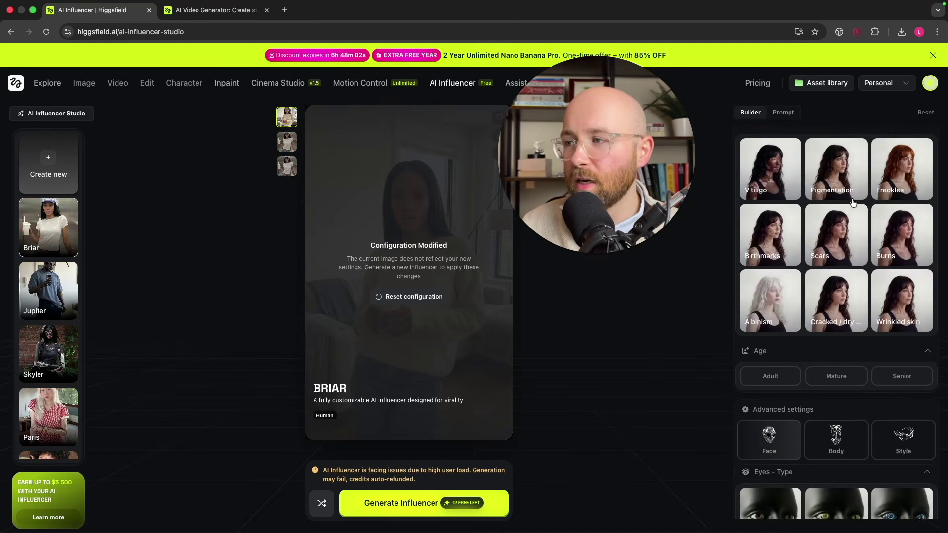
pyautogui.scroll(2, 859, 168)
pyautogui.scroll(-3, 871, 180)
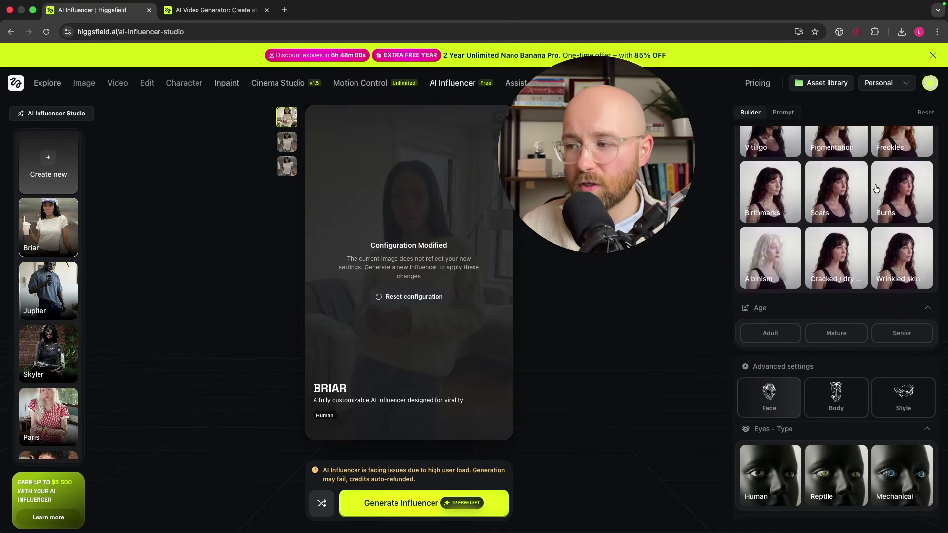
pyautogui.scroll(-1, 864, 329)
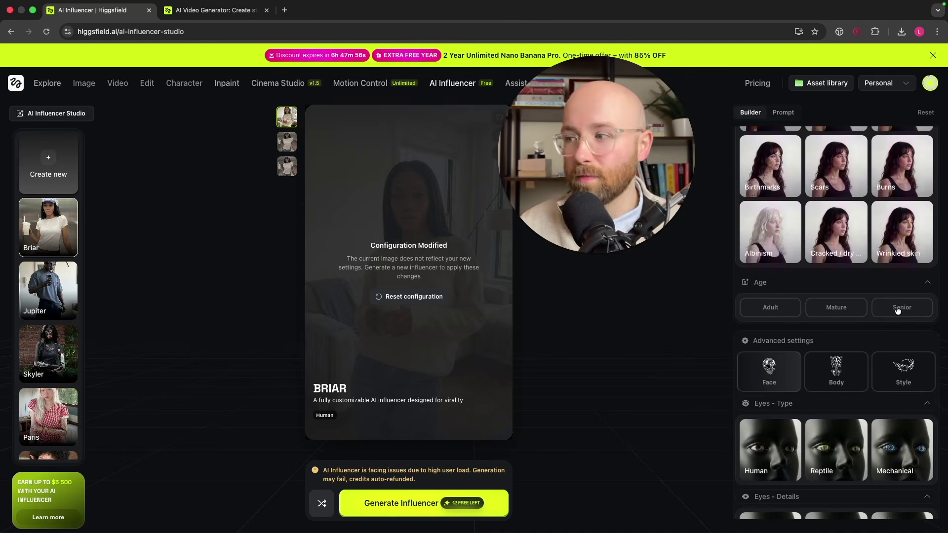
pyautogui.scroll(-4, 883, 339)
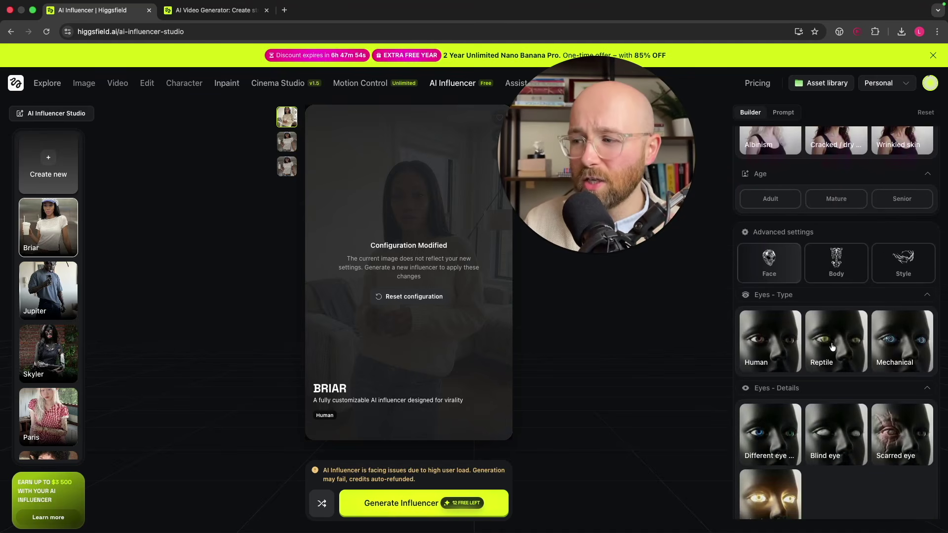
pyautogui.scroll(-1, 840, 350)
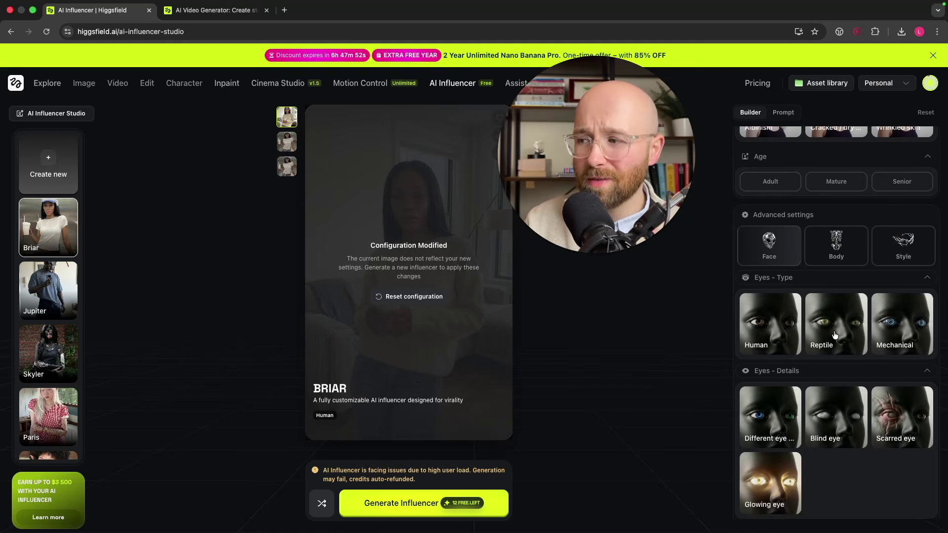
pyautogui.scroll(-1, 836, 335)
pyautogui.scroll(-7, 792, 302)
pyautogui.scroll(-9, 870, 376)
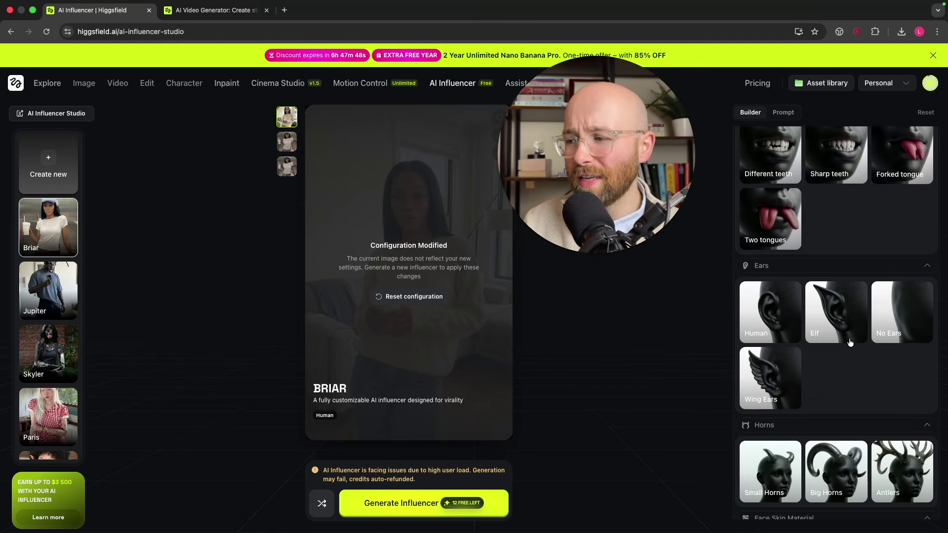
pyautogui.scroll(-10, 850, 342)
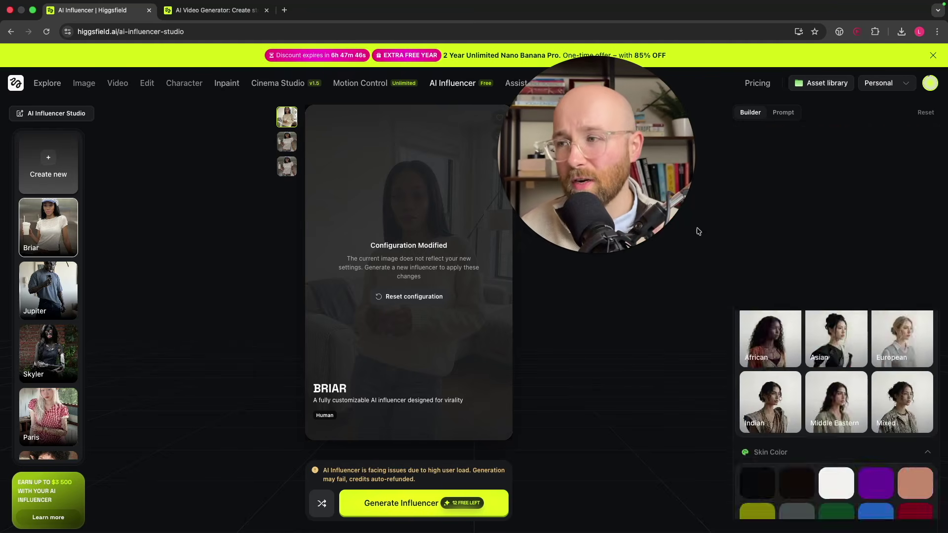
# - Open the Jupiter influencer and compare its ant version with its original human version
pyautogui.click(53, 290)
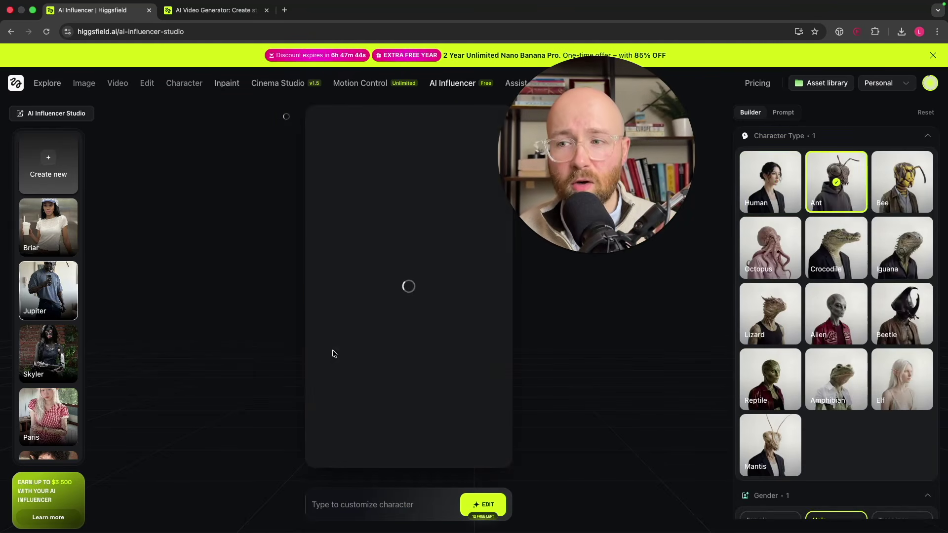
pyautogui.click(287, 143)
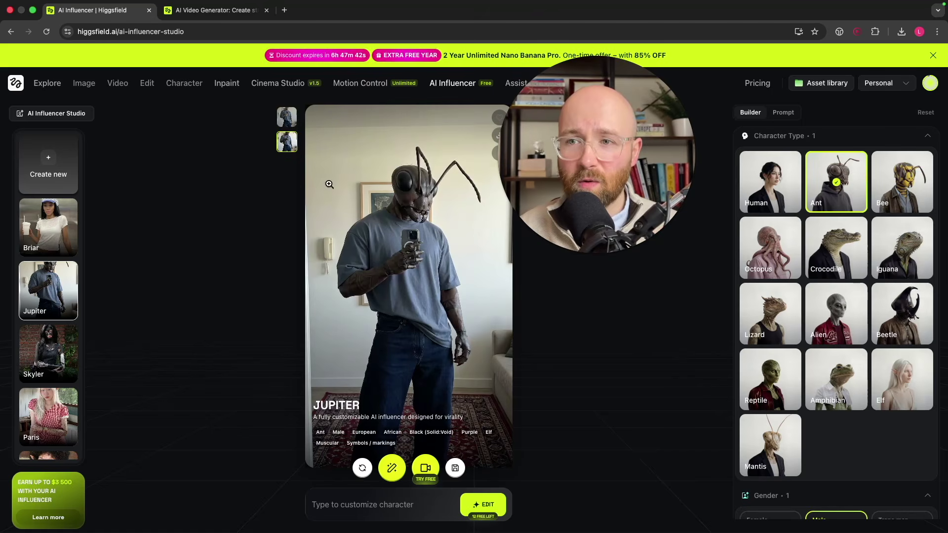
pyautogui.moveTo(597, 169); pyautogui.dragTo(801, 159)
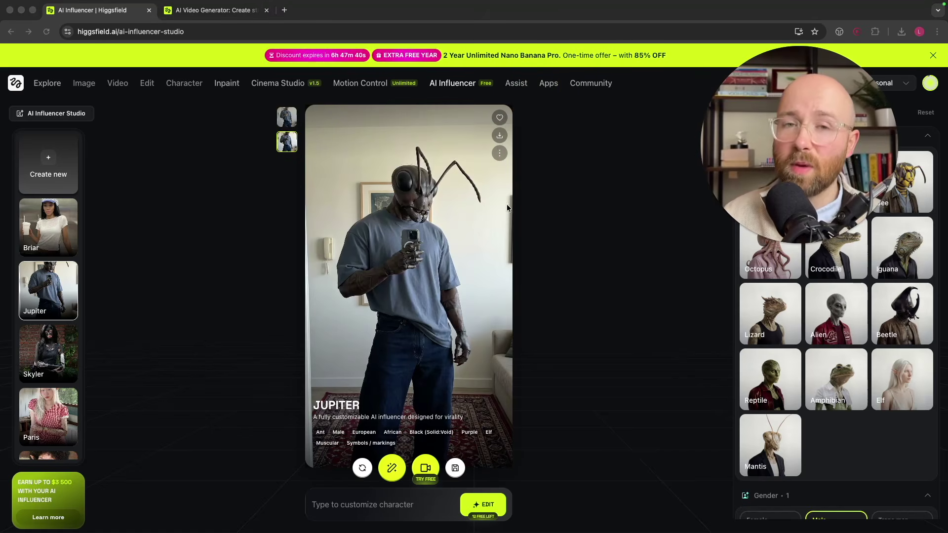
pyautogui.click(285, 119)
pyautogui.click(287, 121)
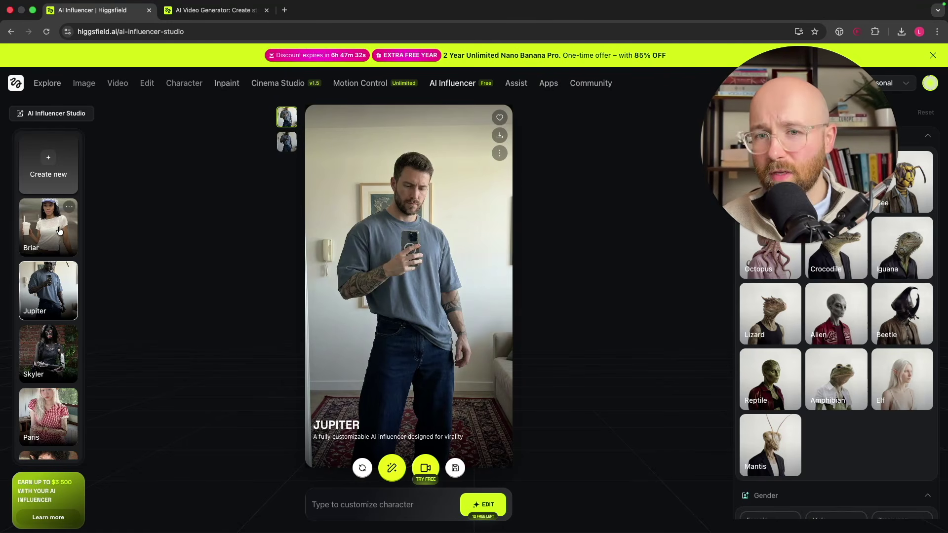
# - Reopen Briar and send its first image to Motion Control through the full viral motion library
pyautogui.click(68, 207)
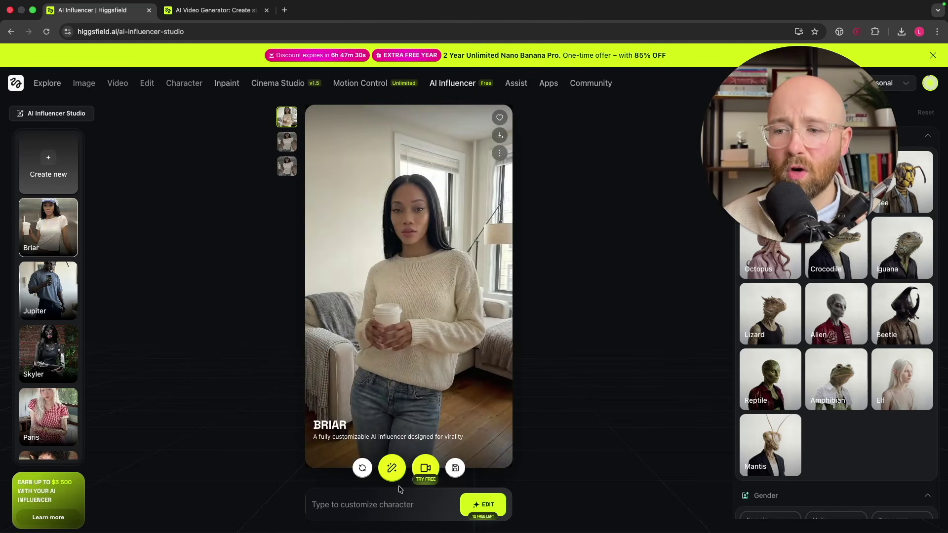
pyautogui.click(426, 470)
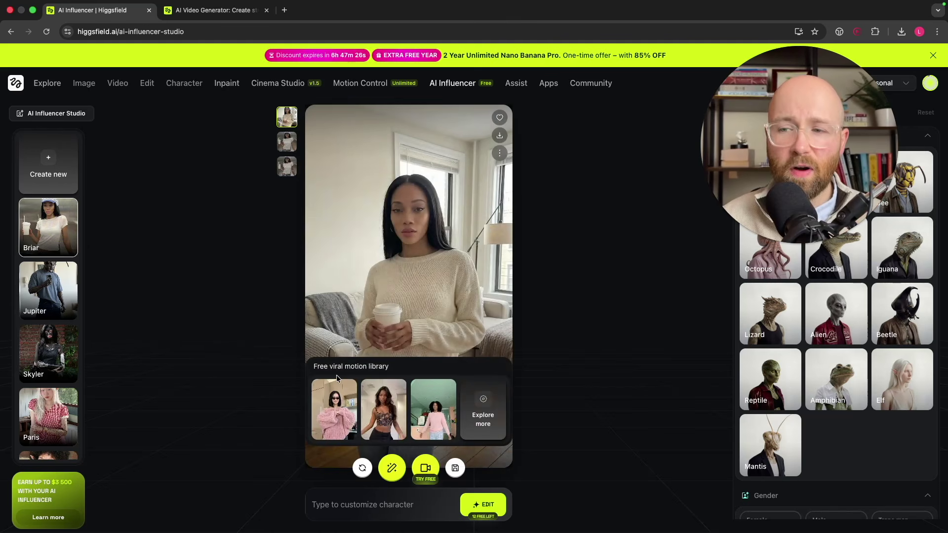
pyautogui.click(479, 413)
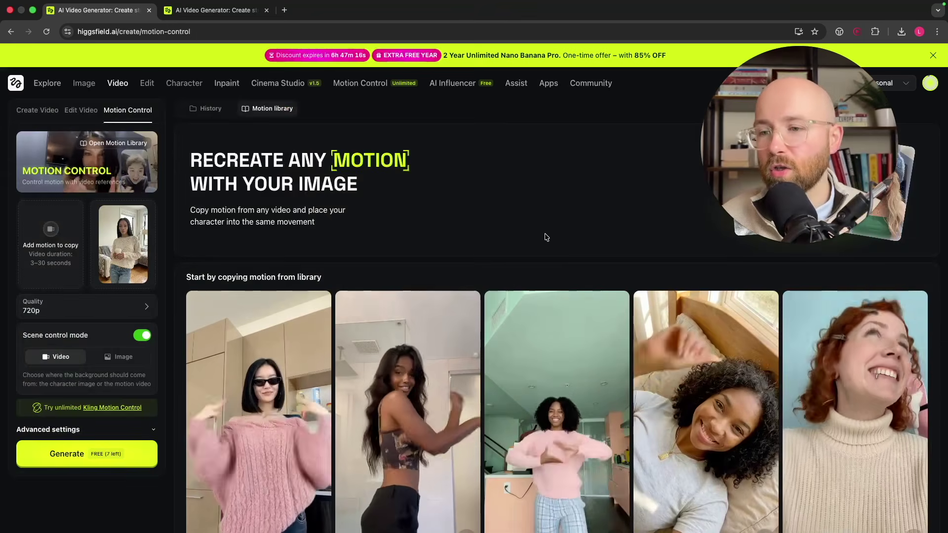
# - Browse the motion library and set the dance clip of the woman in the floral crop top as the motion to copy
pyautogui.scroll(-2, 561, 242)
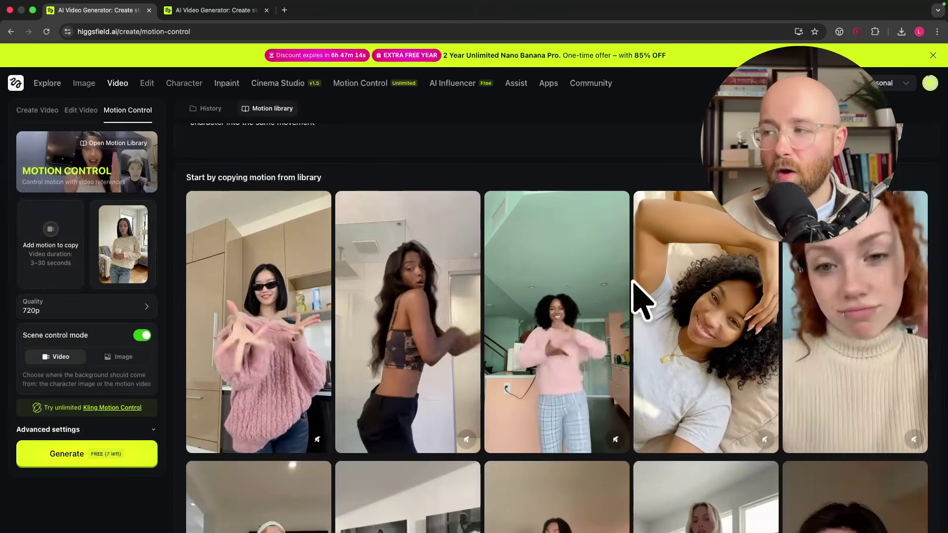
pyautogui.scroll(-5, 691, 364)
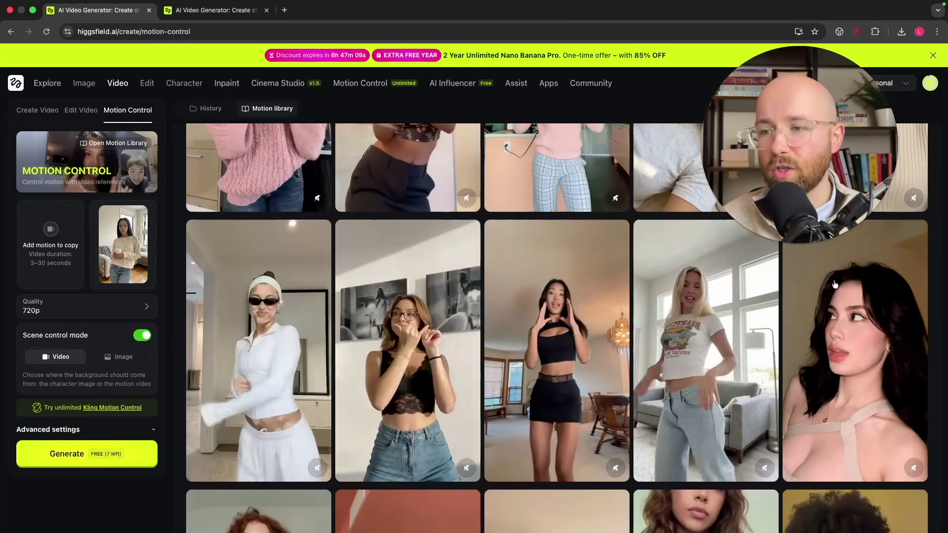
pyautogui.scroll(-4, 838, 288)
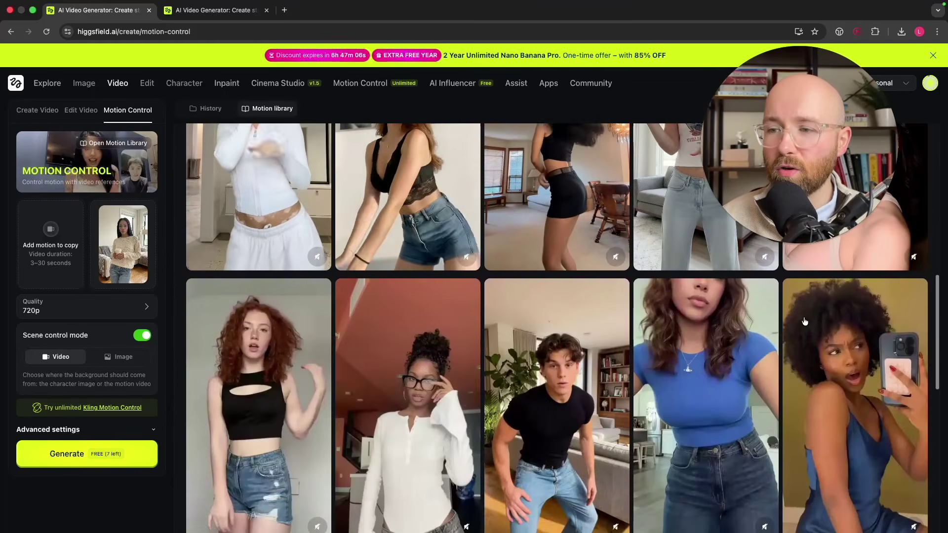
pyautogui.scroll(-2, 803, 322)
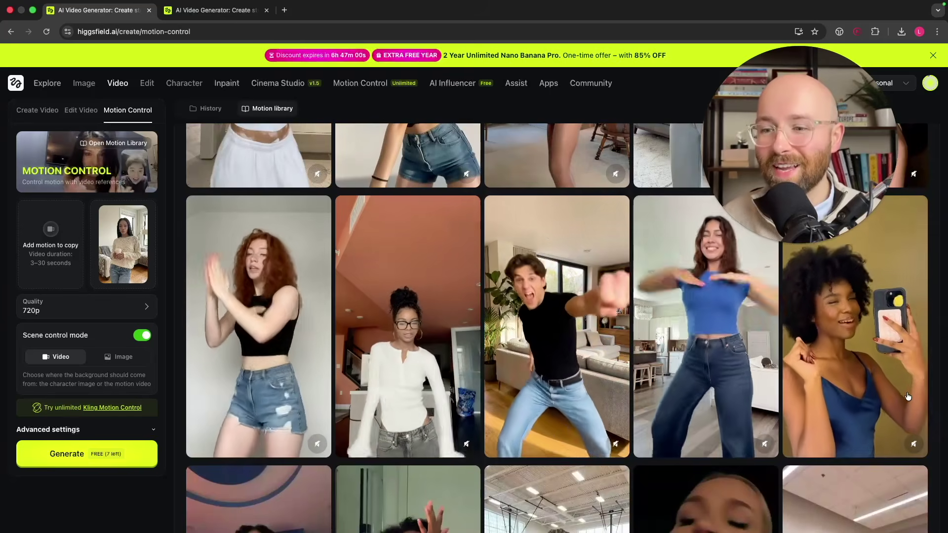
pyautogui.scroll(-5, 835, 394)
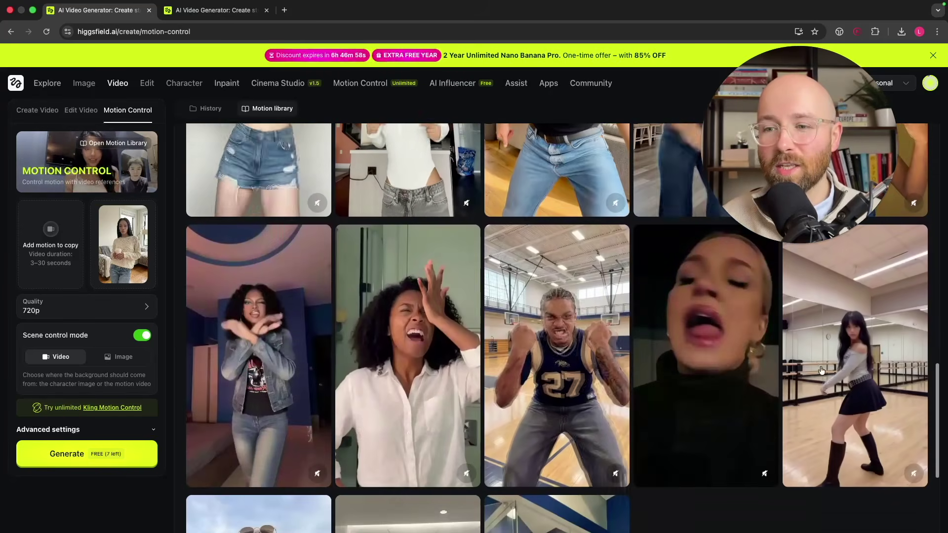
pyautogui.scroll(-1, 796, 372)
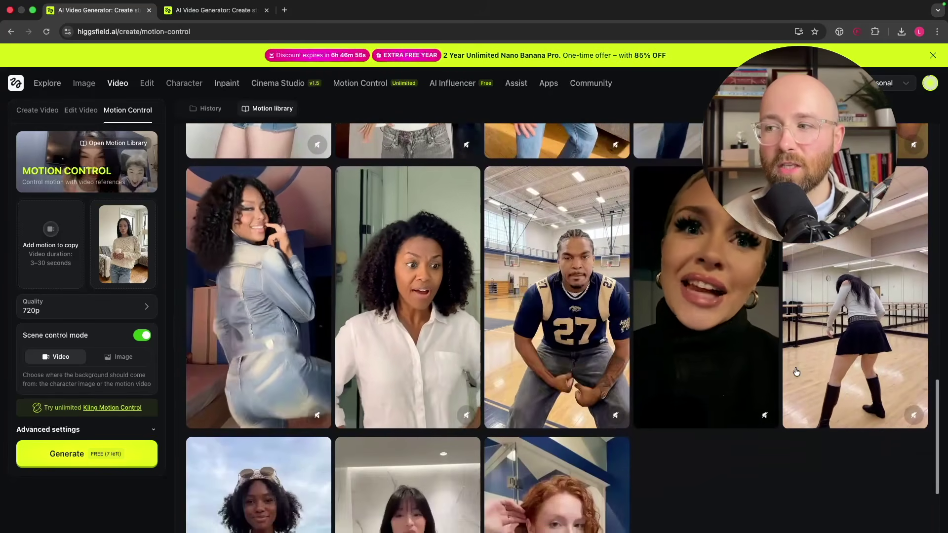
pyautogui.scroll(-4, 823, 403)
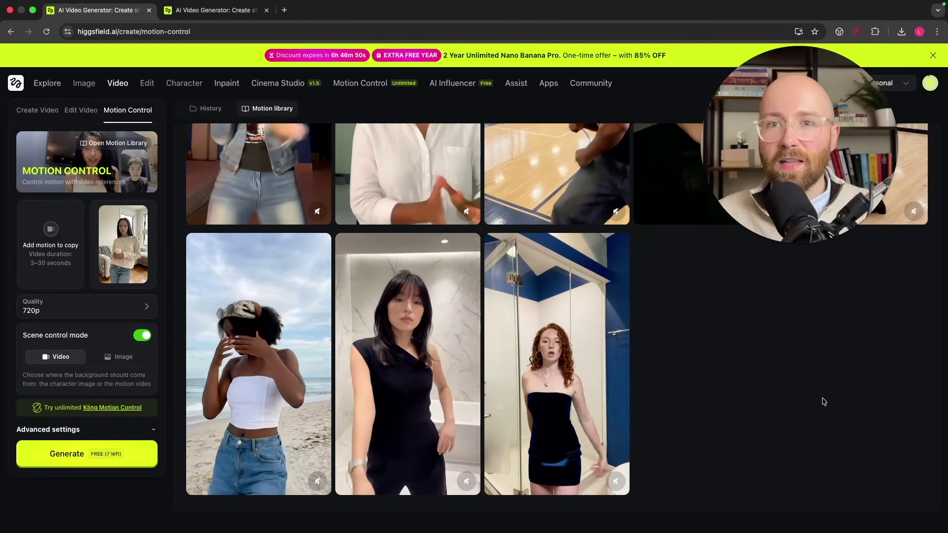
pyautogui.scroll(15, 521, 339)
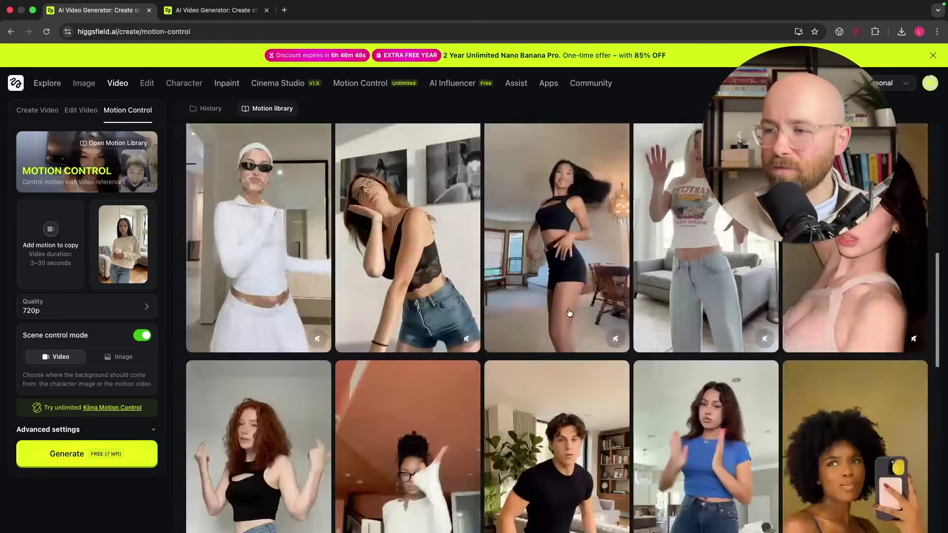
pyautogui.scroll(2, 440, 278)
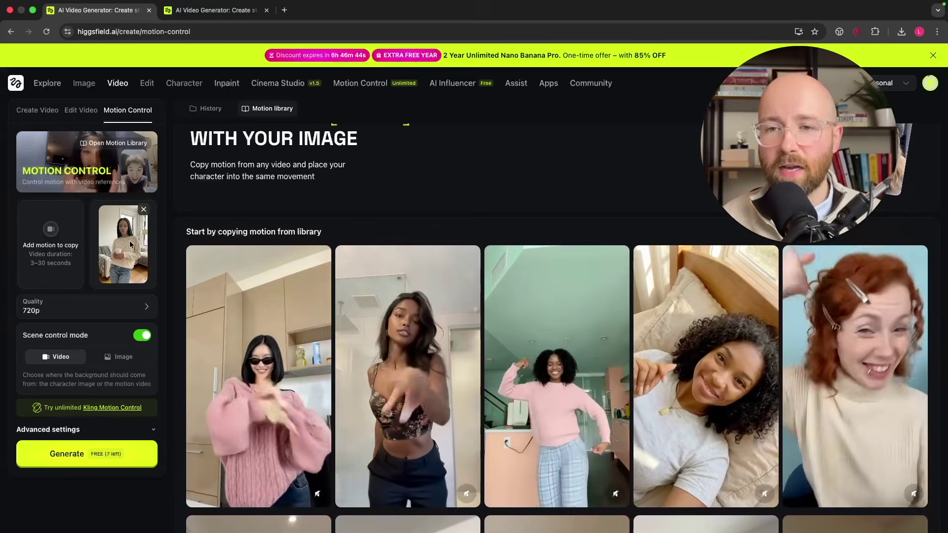
pyautogui.click(459, 353)
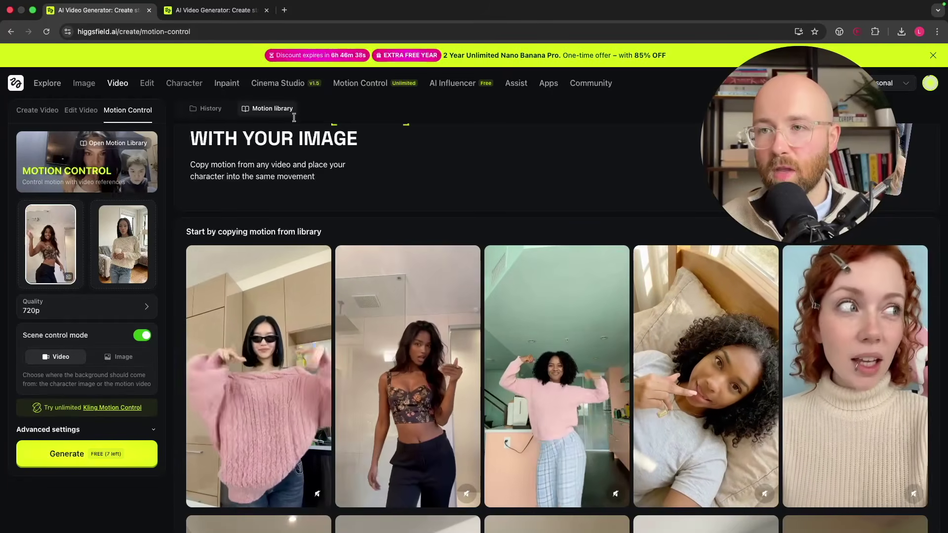
# - Switch to the second Higgsfield tab and find the 14-second elevator video and its reference clip in the generation history
pyautogui.click(362, 88)
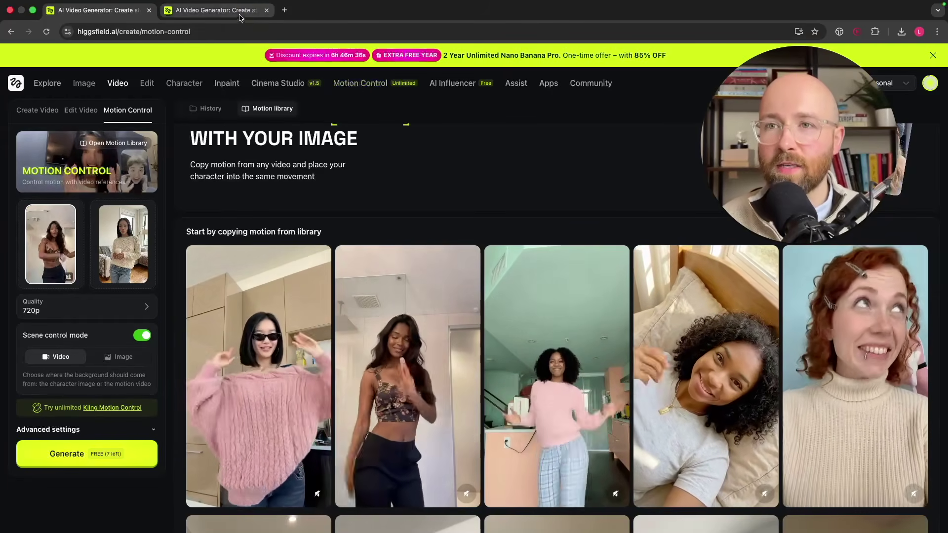
pyautogui.click(233, 11)
pyautogui.moveTo(838, 117); pyautogui.dragTo(857, 93)
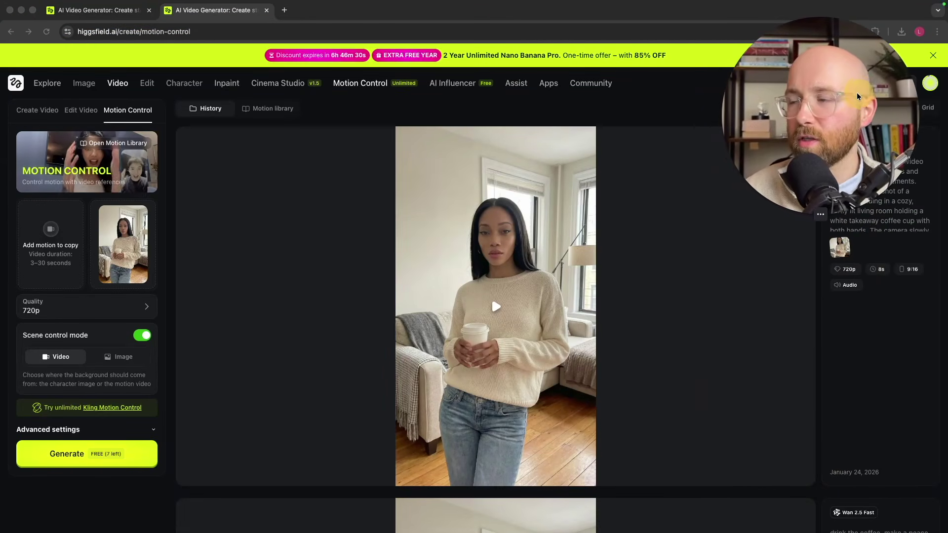
pyautogui.scroll(-3, 659, 286)
pyautogui.scroll(-10, 657, 314)
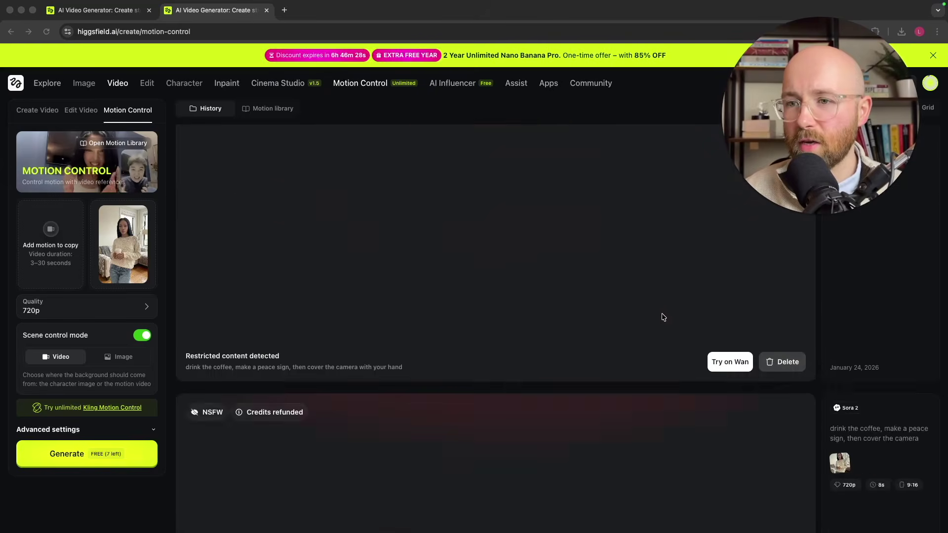
pyautogui.scroll(-10, 664, 315)
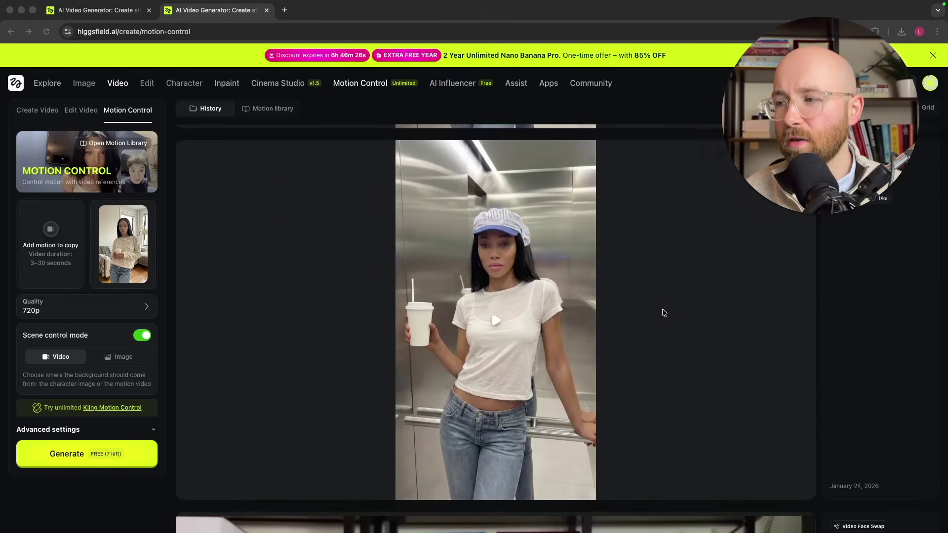
pyautogui.scroll(-20, 664, 313)
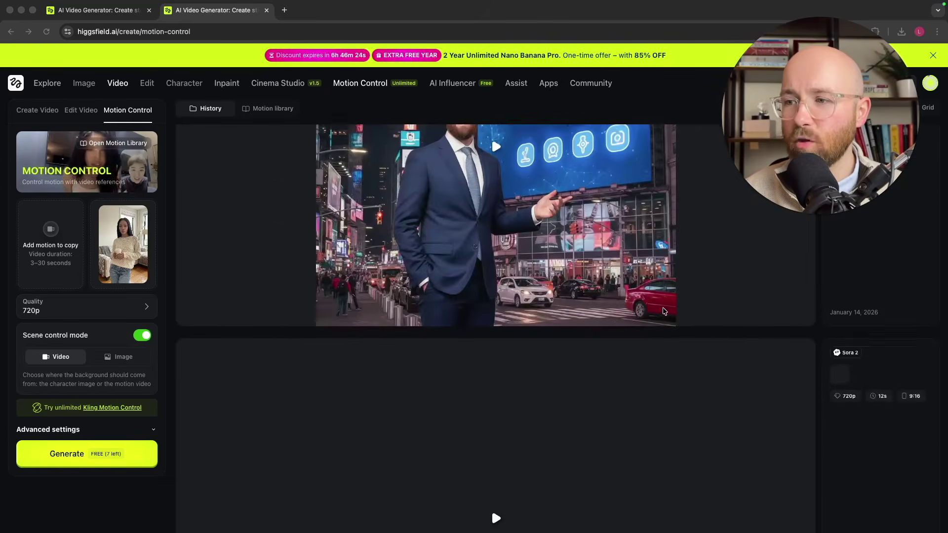
pyautogui.scroll(-10, 665, 312)
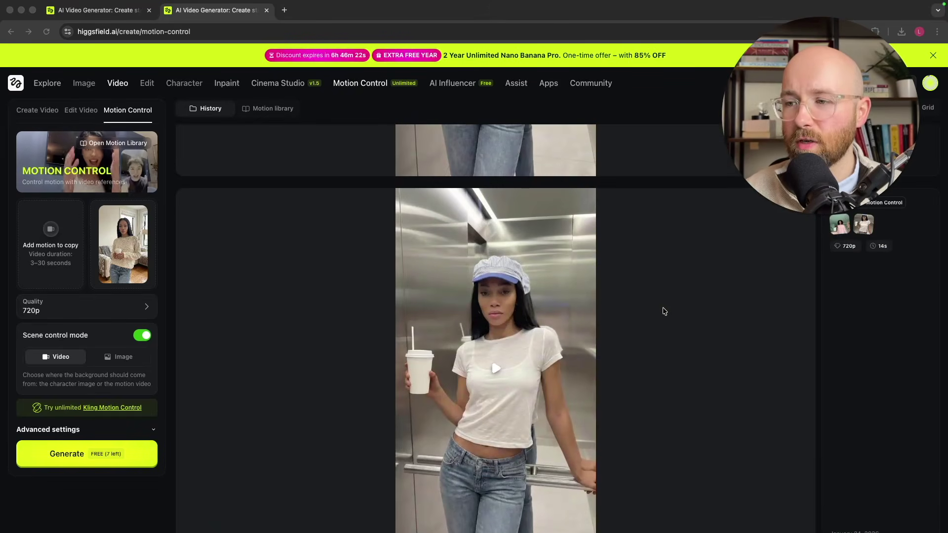
pyautogui.click(845, 229)
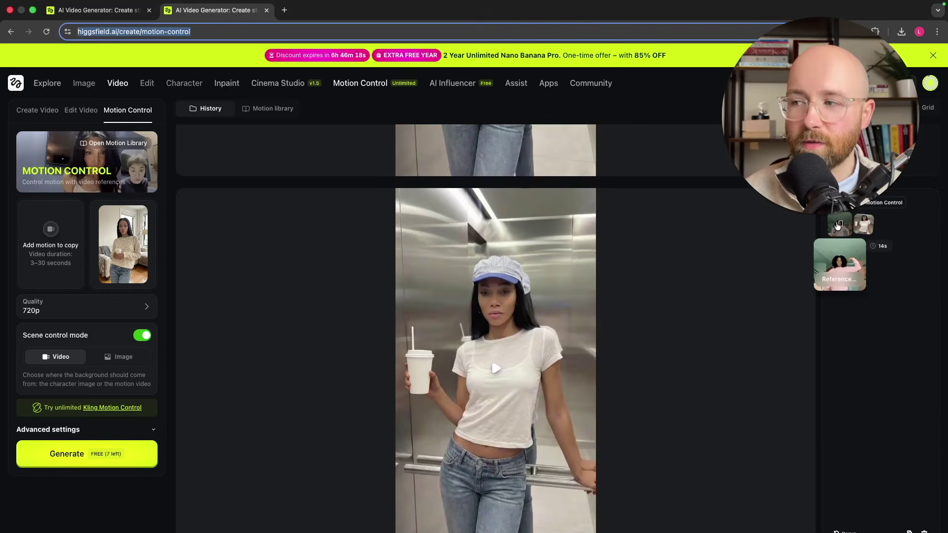
# - Play the 14-second elevator dance video, mute its sound and pause it
pyautogui.click(506, 343)
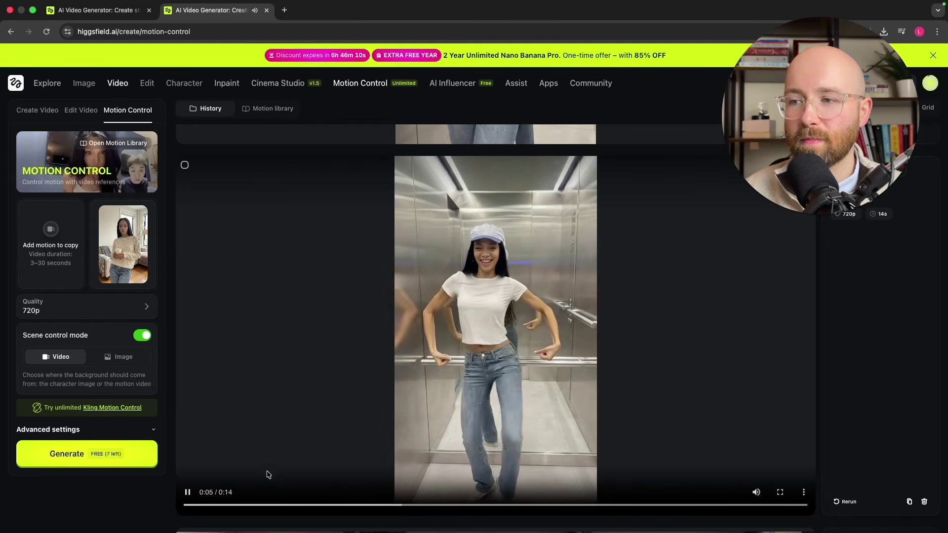
pyautogui.click(756, 492)
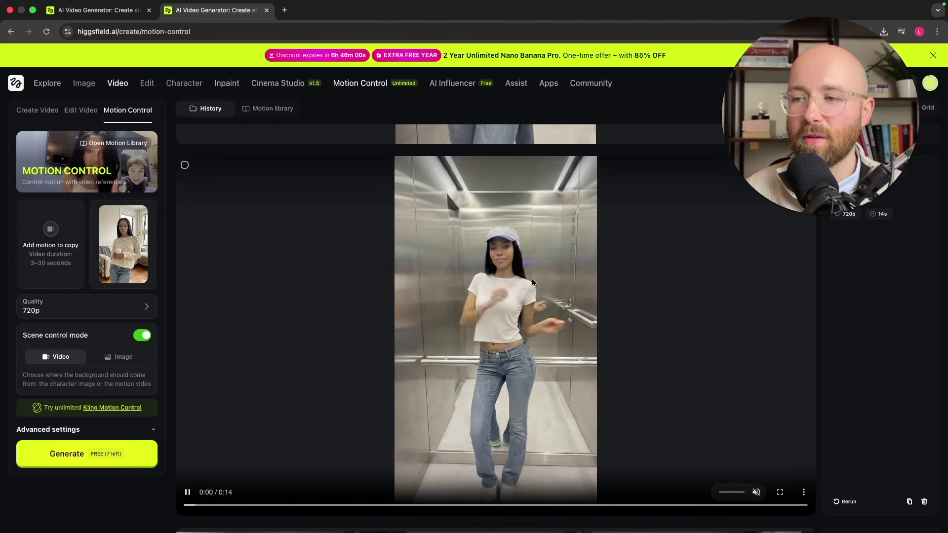
pyautogui.scroll(1, 390, 390)
pyautogui.click(492, 336)
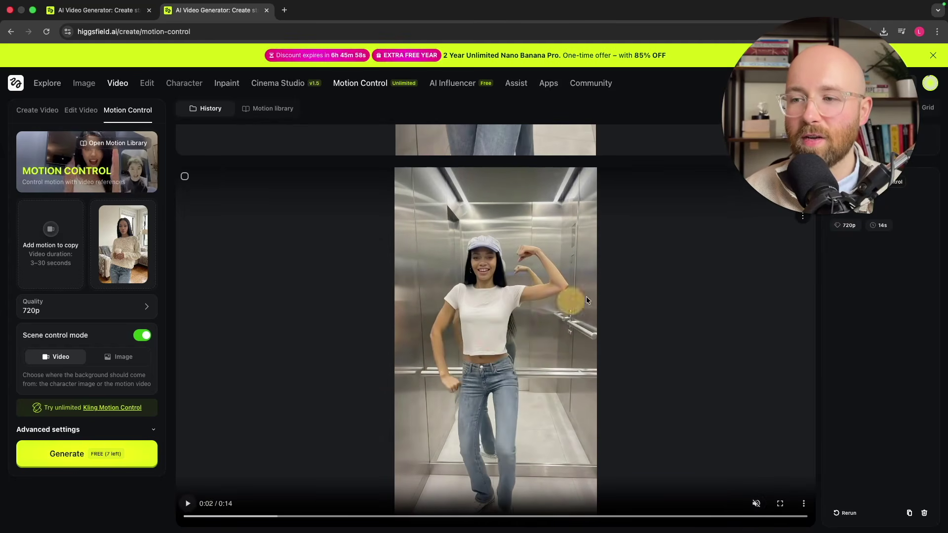
# - Play the 11-second video of the influencer talking at a microphone and compare it with its reference clip
pyautogui.scroll(10, 547, 301)
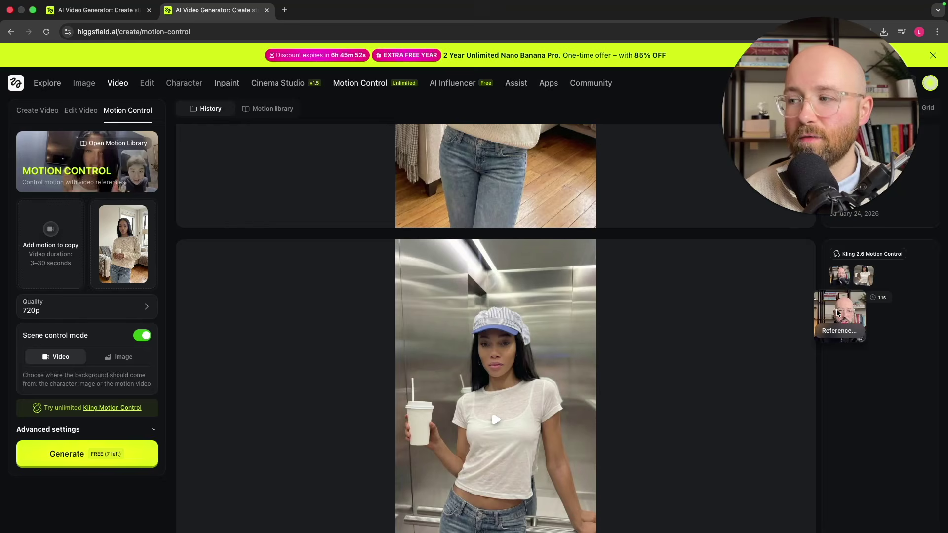
pyautogui.scroll(5, 841, 316)
pyautogui.moveTo(639, 163)
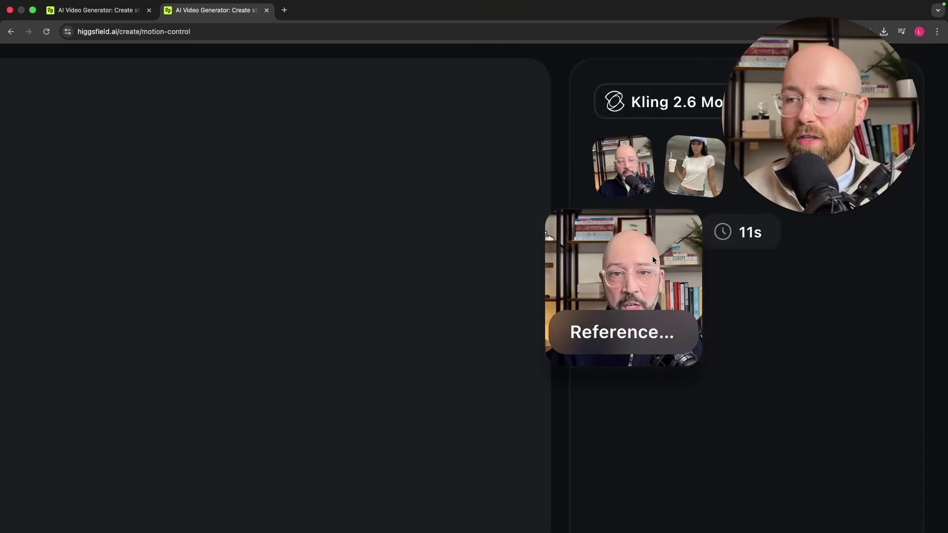
pyautogui.scroll(-5, 672, 260)
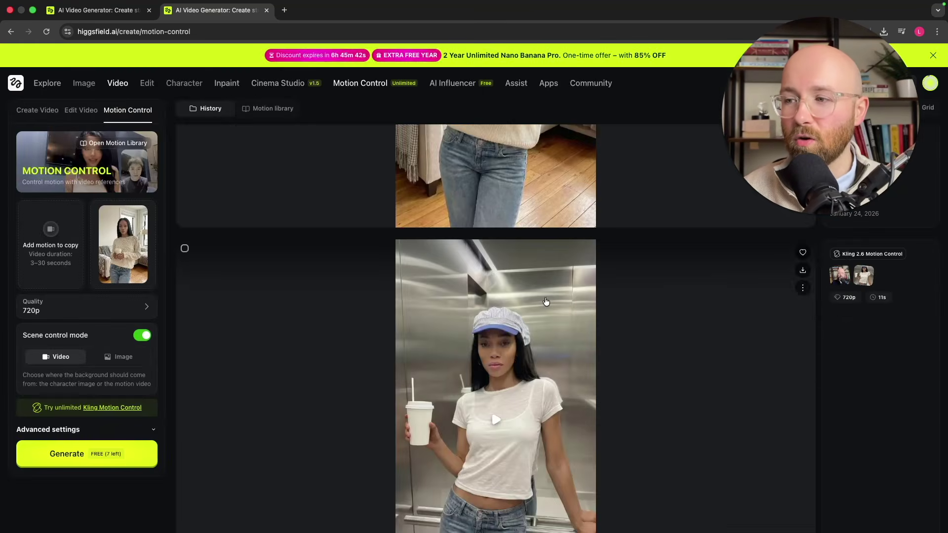
pyautogui.scroll(-3, 546, 301)
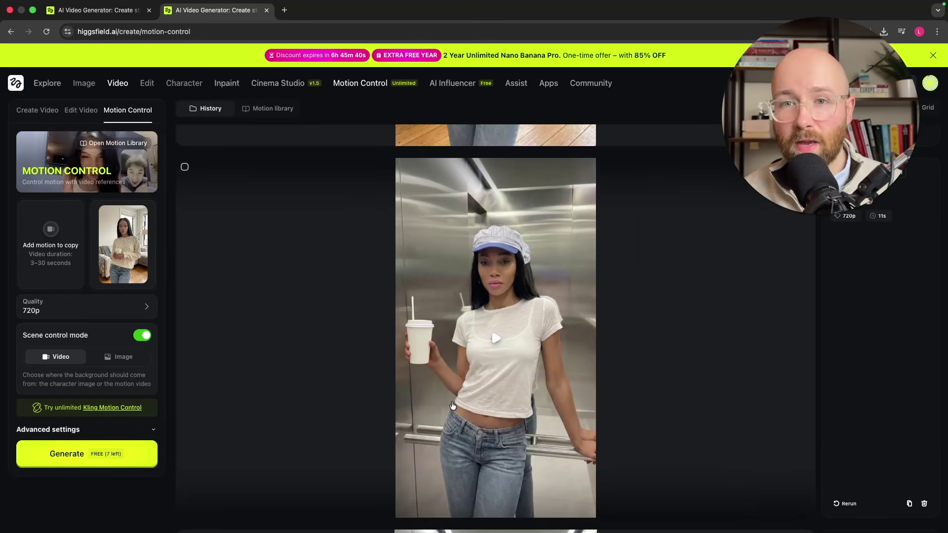
pyautogui.scroll(-1, 504, 341)
pyautogui.click(505, 341)
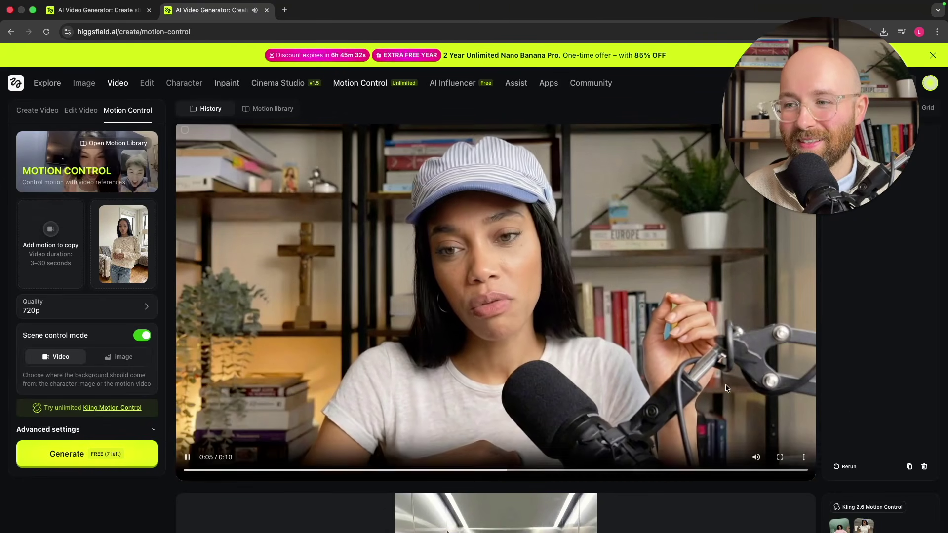
pyautogui.click(188, 458)
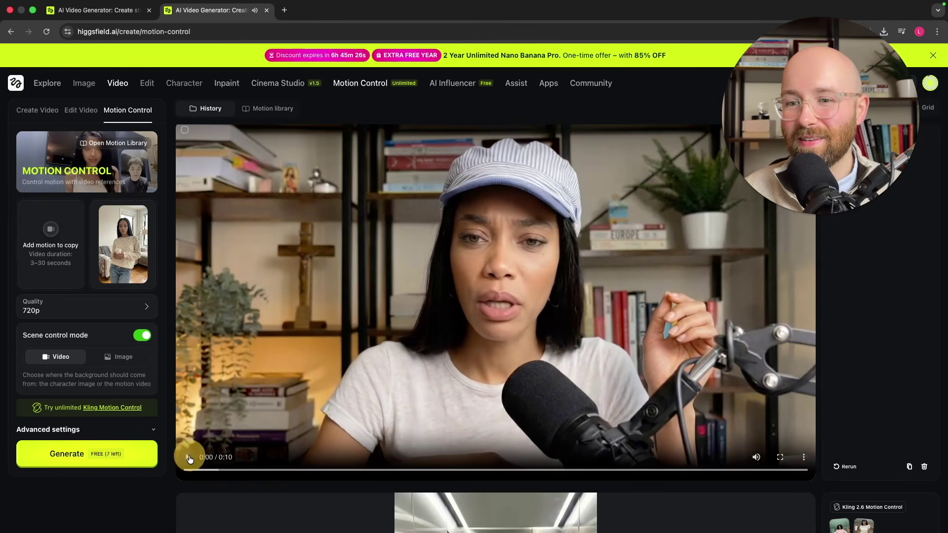
pyautogui.scroll(3, 642, 285)
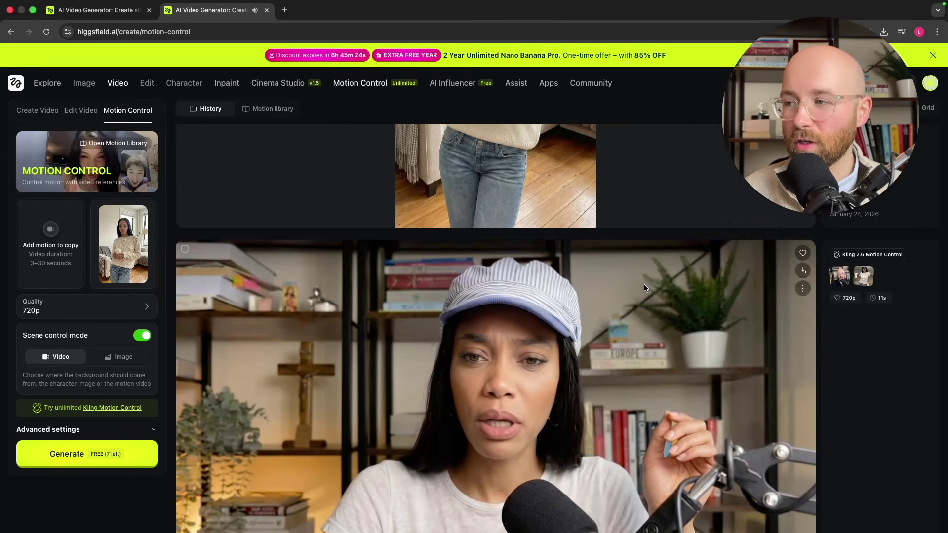
pyautogui.moveTo(841, 279)
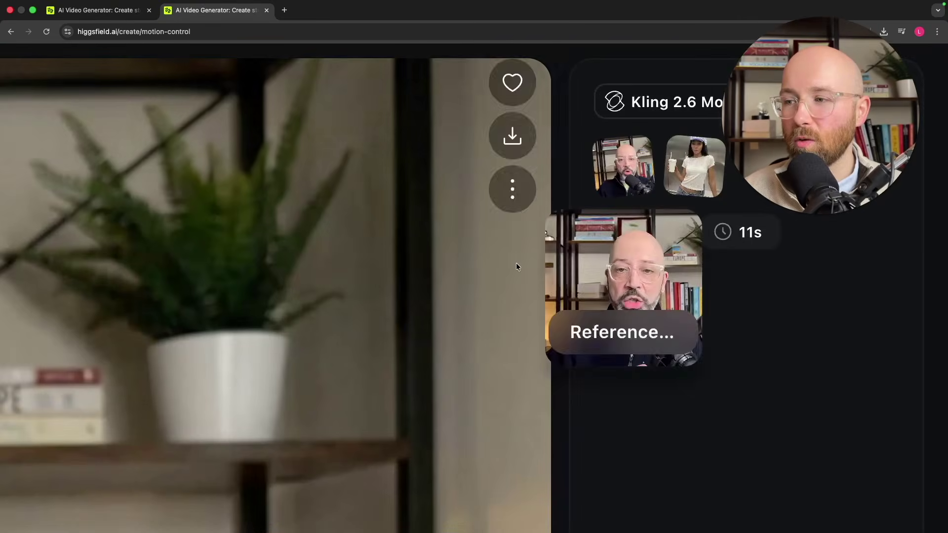
pyautogui.moveTo(844, 270)
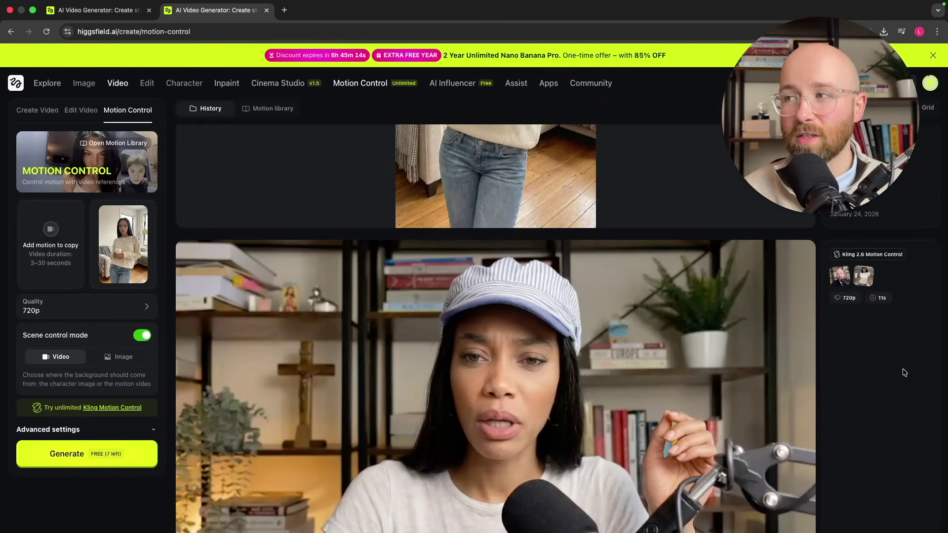
# - Play the kitchen dance video of the influencer in the cream sweater with muted sound and compare it with the elevator dance video
pyautogui.scroll(6, 868, 373)
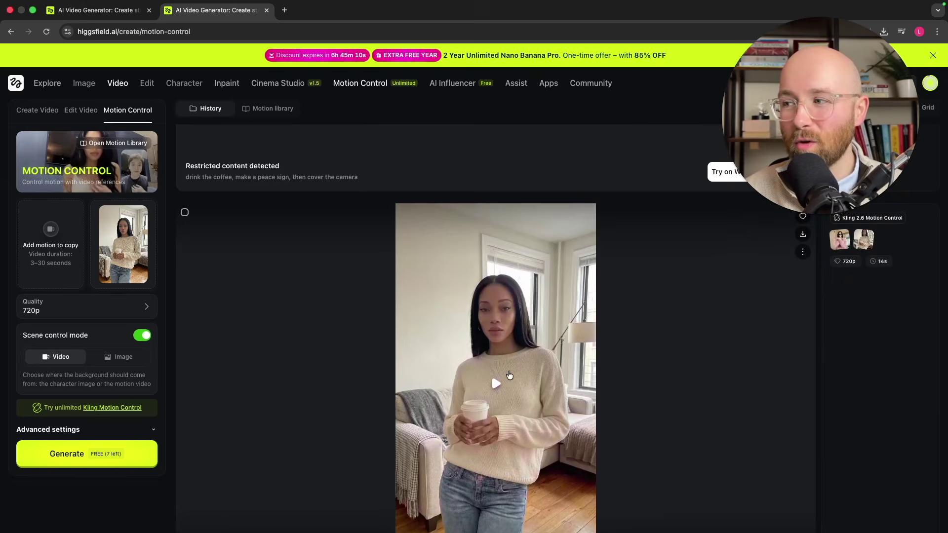
pyautogui.scroll(-2, 500, 357)
pyautogui.click(501, 358)
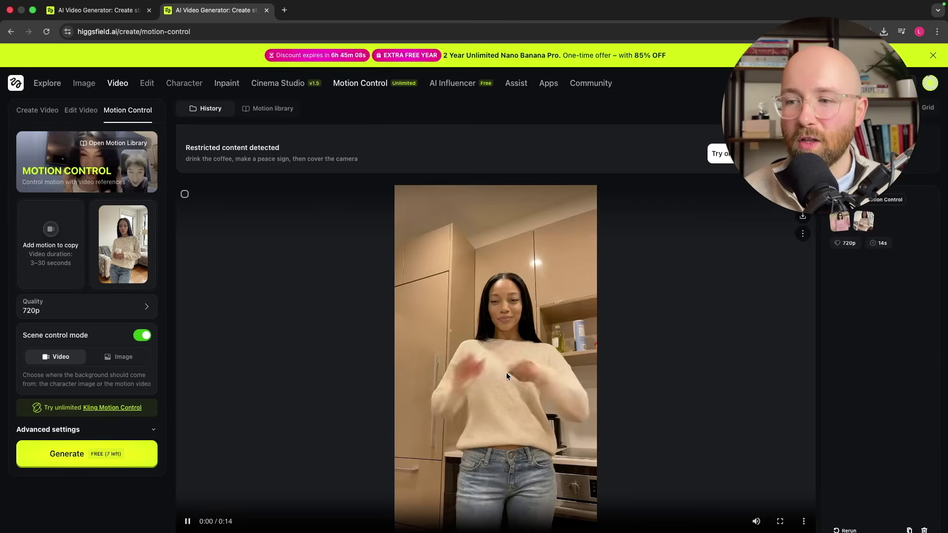
pyautogui.moveTo(756, 490)
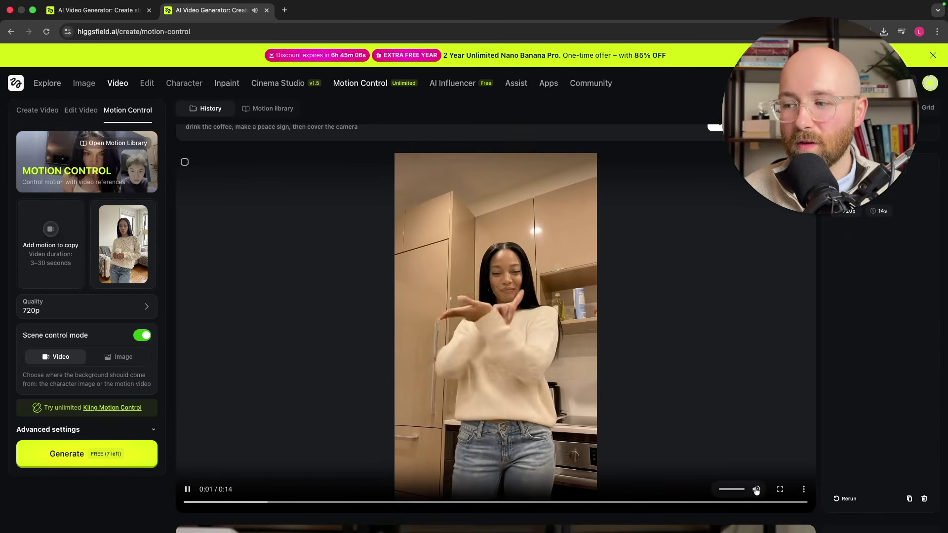
pyautogui.click(757, 490)
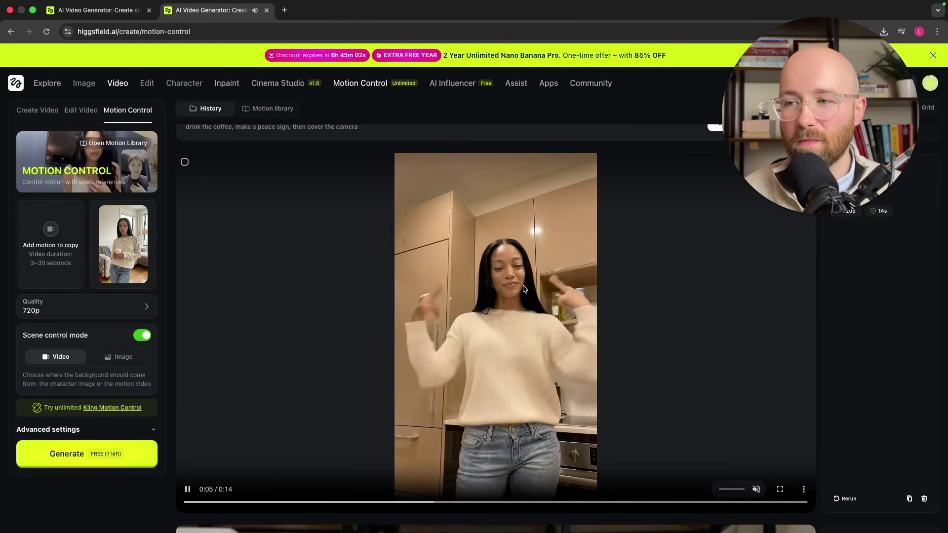
pyautogui.scroll(-6, 538, 352)
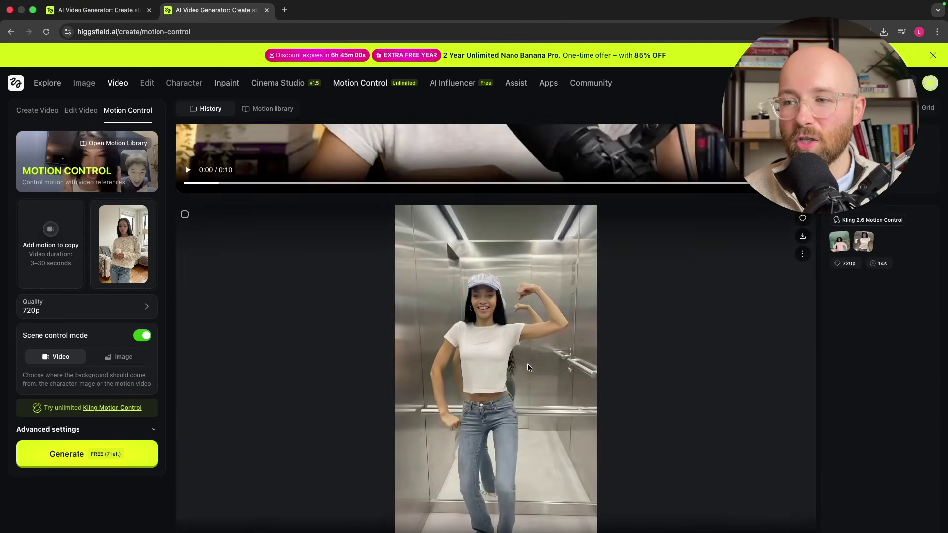
pyautogui.scroll(1, 527, 363)
pyautogui.scroll(5, 523, 364)
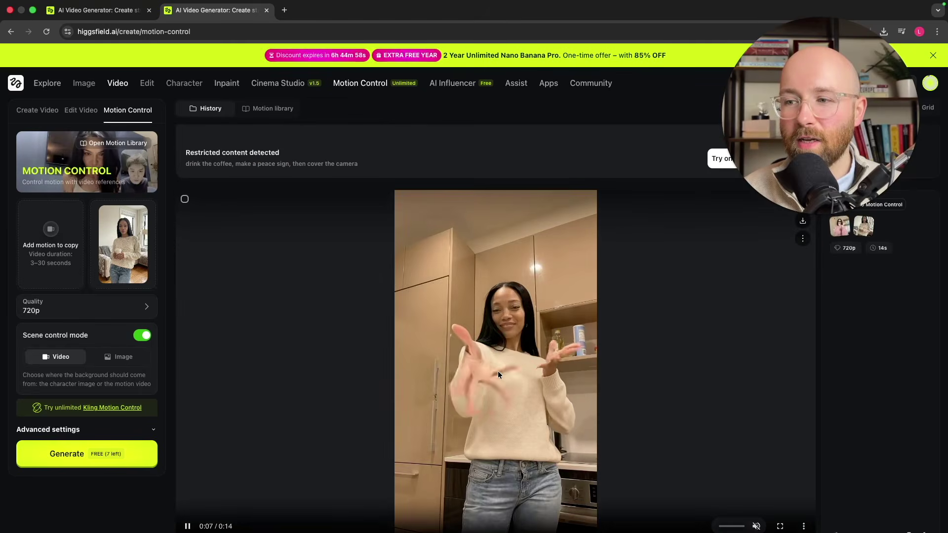
# - Look through the generation history for the coffee and peace sign videos made with Sora 2 and Wan 2.5 Fast, and read their prompts
pyautogui.scroll(5, 515, 331)
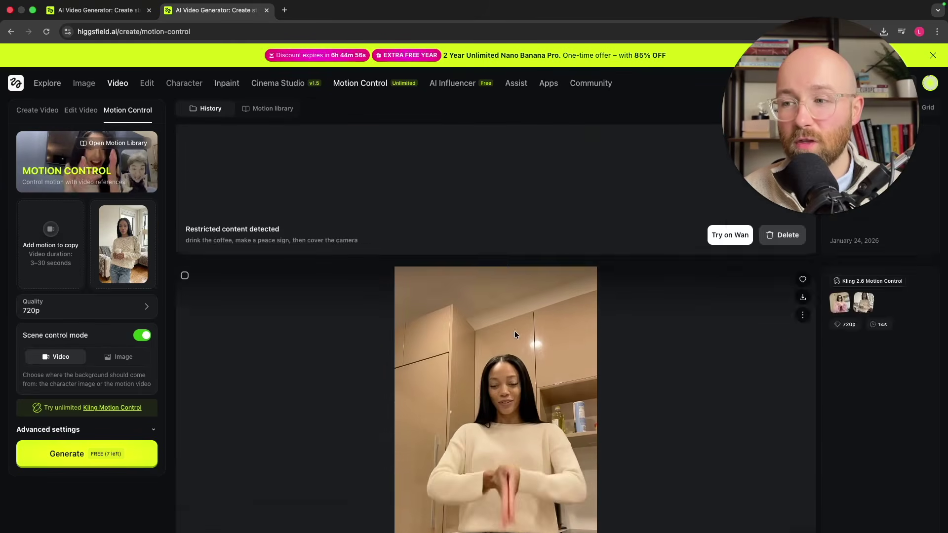
pyautogui.scroll(-1, 516, 341)
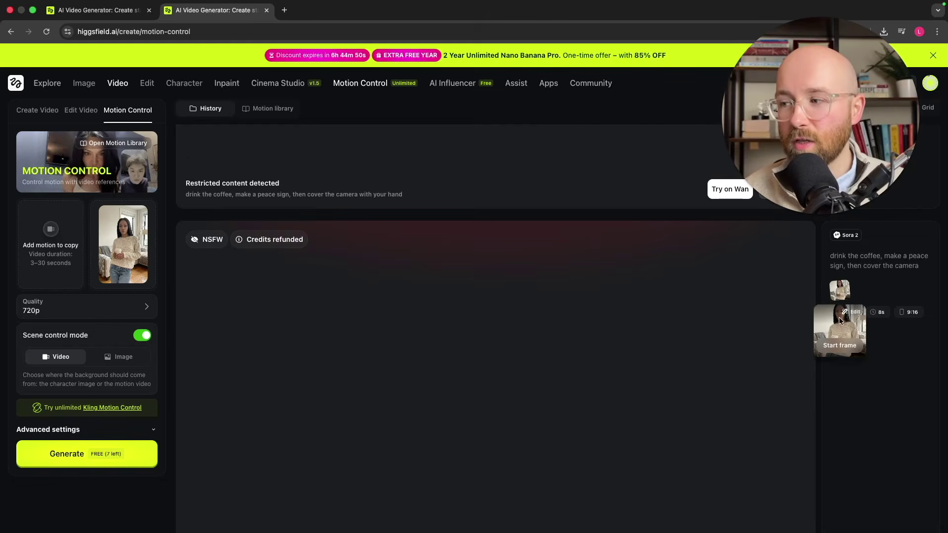
pyautogui.scroll(5, 131, 271)
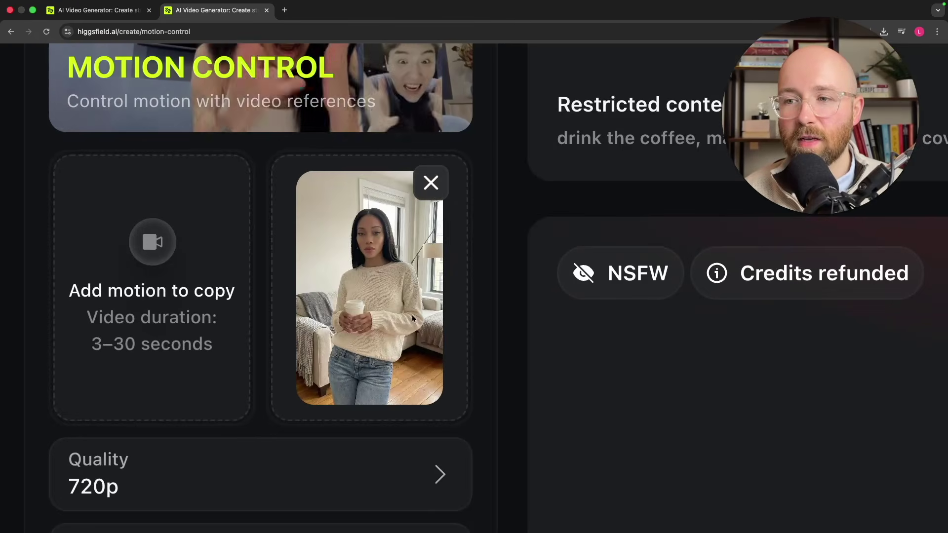
pyautogui.scroll(-5, 435, 264)
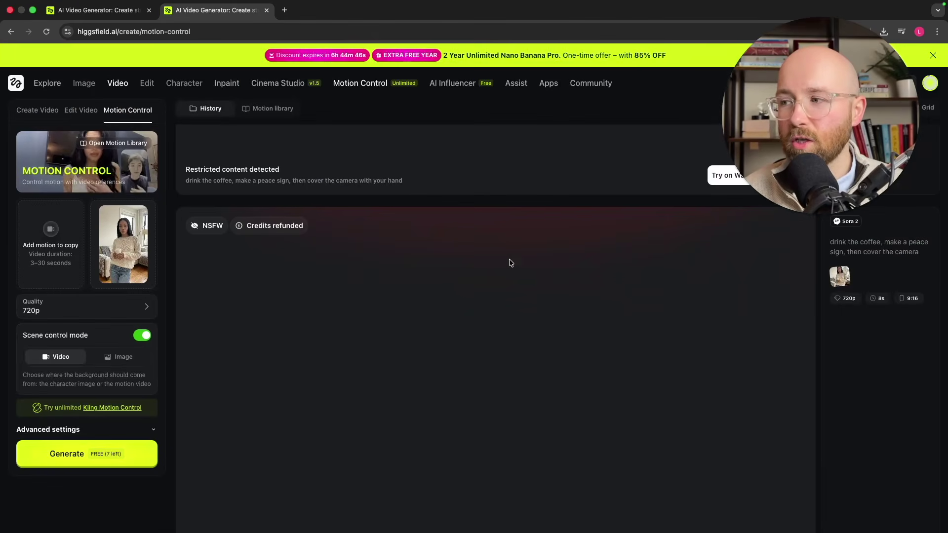
pyautogui.scroll(-3, 815, 296)
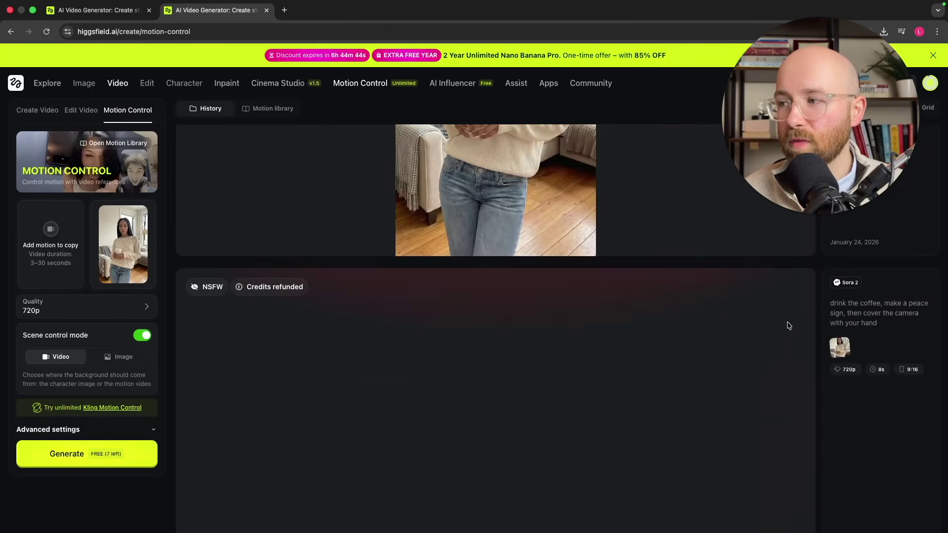
pyautogui.scroll(6, 731, 313)
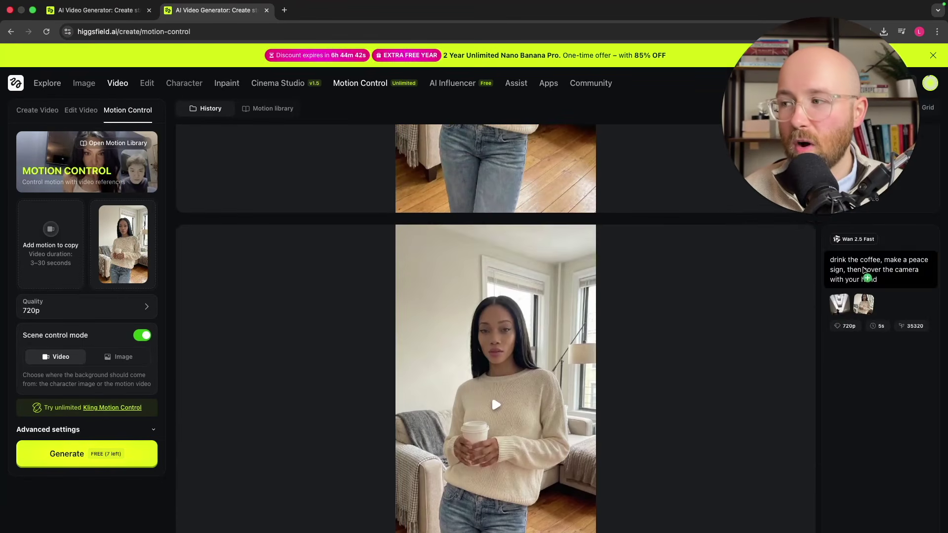
pyautogui.scroll(-2, 841, 273)
pyautogui.scroll(1, 800, 286)
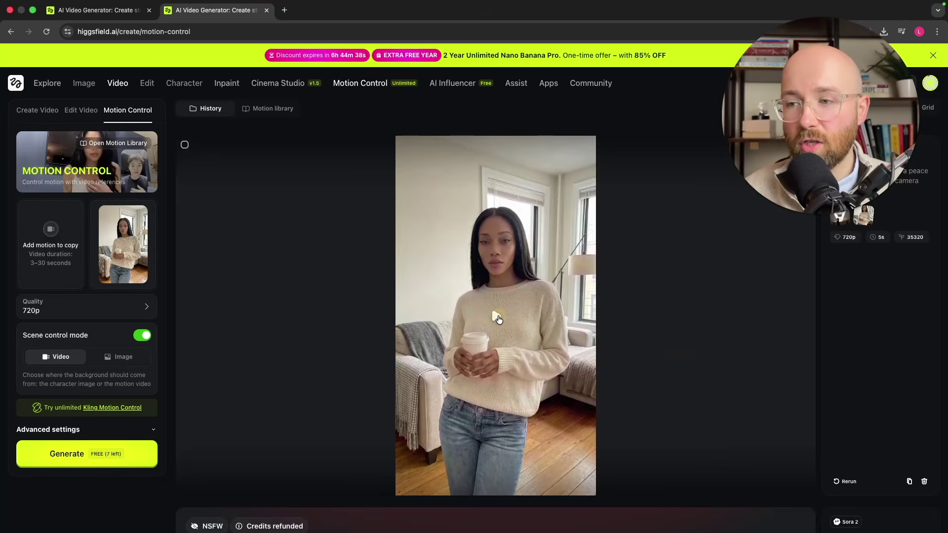
# - Play the 5-second Wan 2.5 Fast coffee video, pause it near its end and return to the newest Veo 3.1 video
pyautogui.click(498, 319)
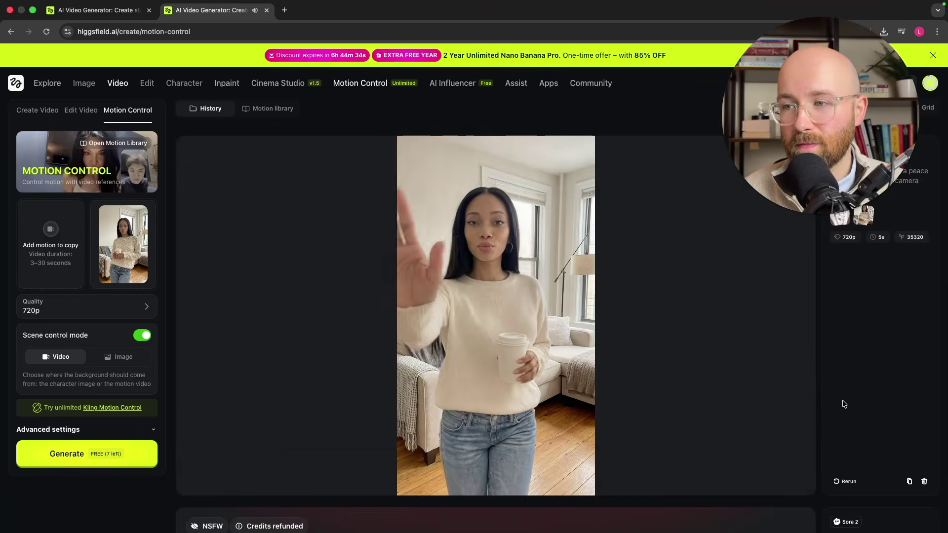
pyautogui.click(467, 339)
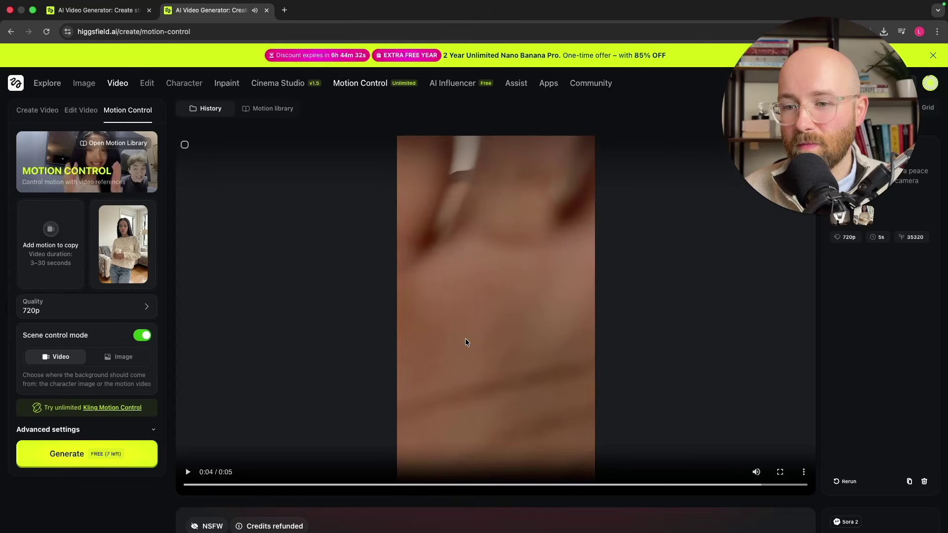
pyautogui.scroll(3, 551, 308)
pyautogui.scroll(4, 553, 312)
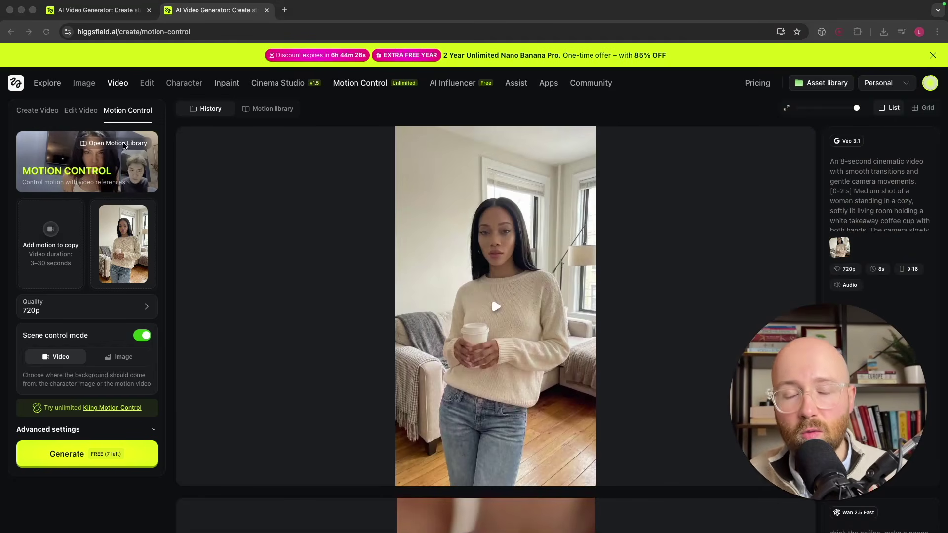
# - Browse the motion library for motions to copy and look at the video editing page
pyautogui.click(68, 124)
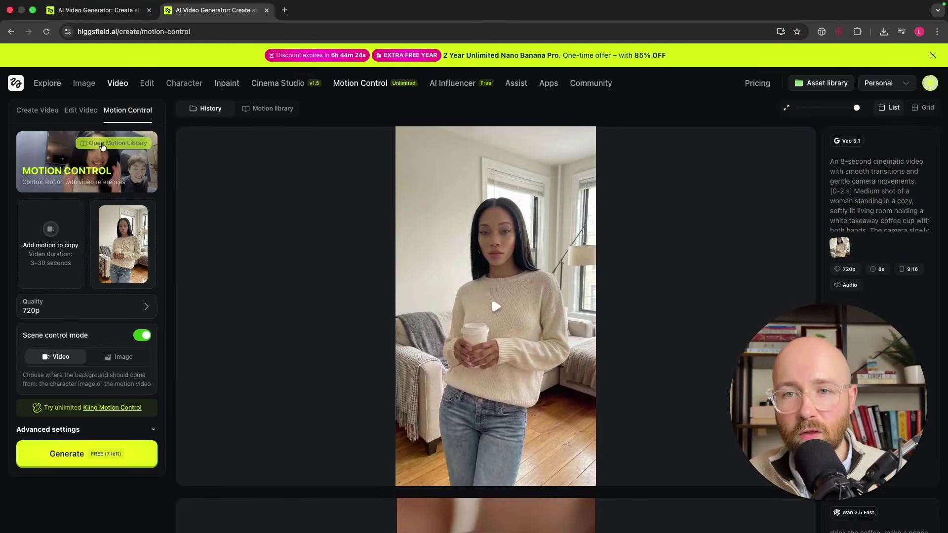
pyautogui.click(102, 146)
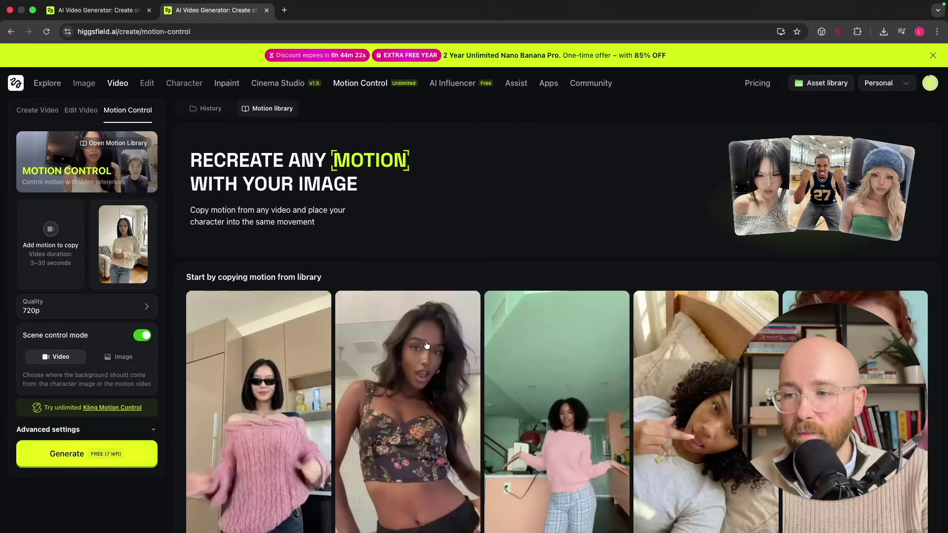
pyautogui.scroll(-6, 614, 221)
pyautogui.scroll(10, 543, 213)
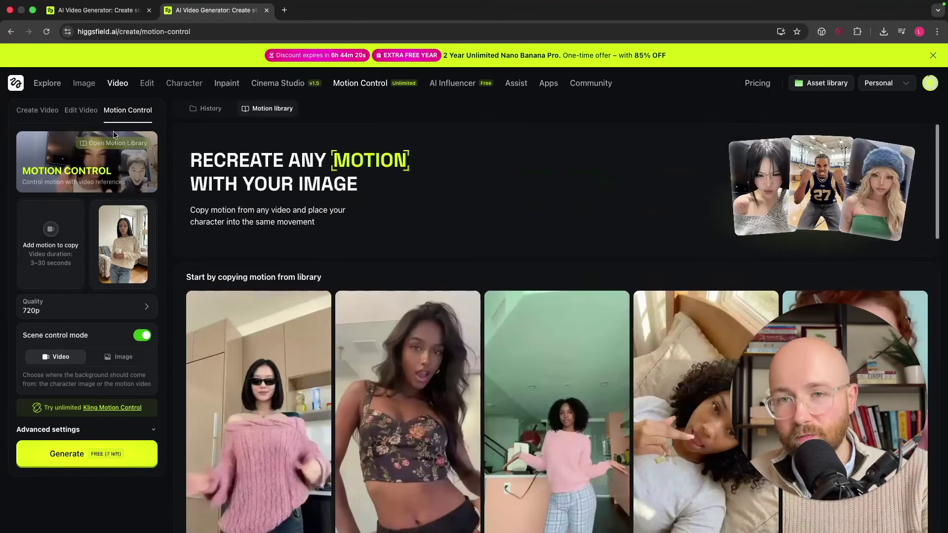
pyautogui.click(88, 110)
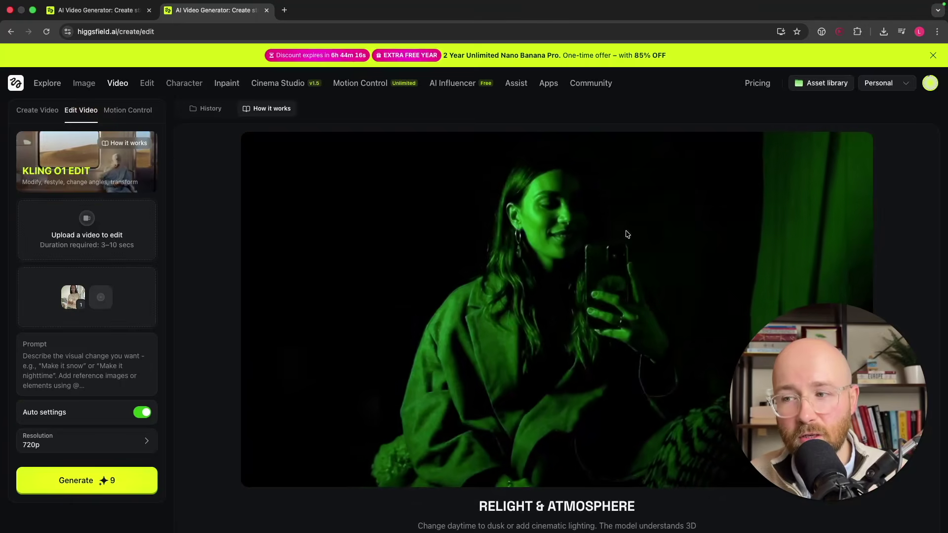
# - Open the video creation page and compare the presets offered for models such as Kling O1, Kling 2.6, Sora 2 and Minimax Hailuo
pyautogui.click(37, 110)
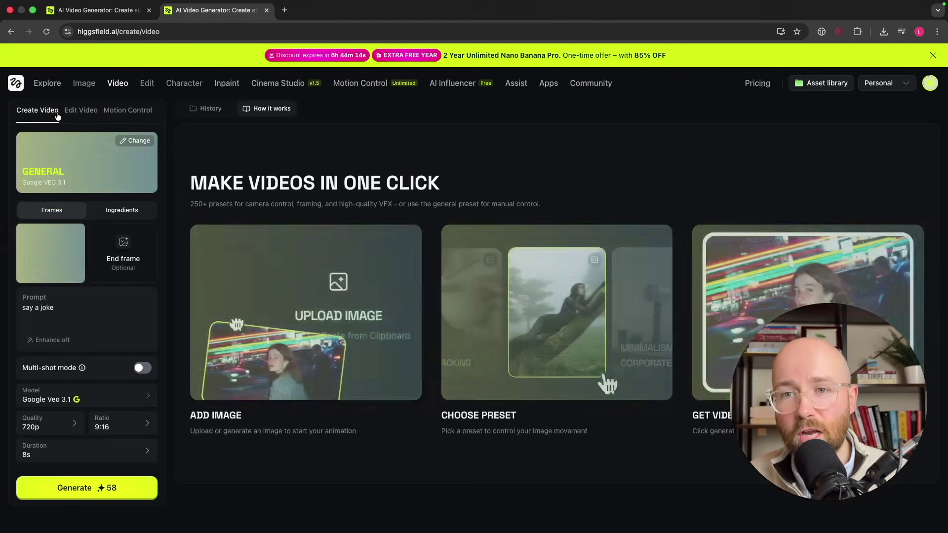
pyautogui.click(137, 141)
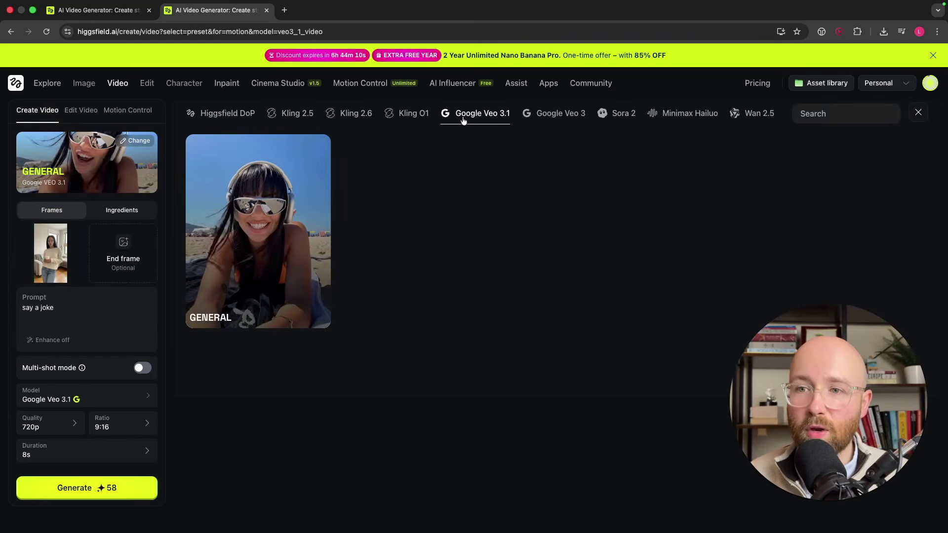
pyautogui.click(417, 115)
pyautogui.click(357, 115)
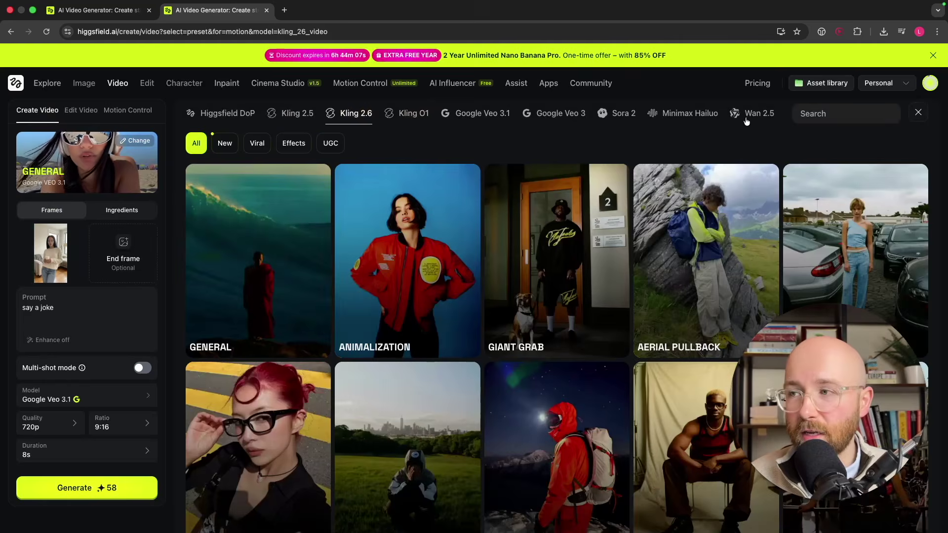
pyautogui.click(685, 120)
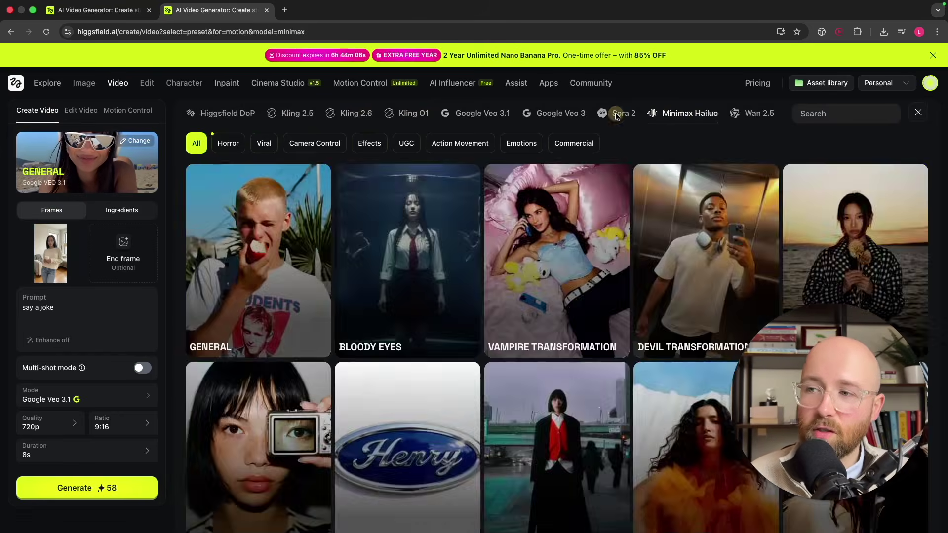
pyautogui.click(615, 115)
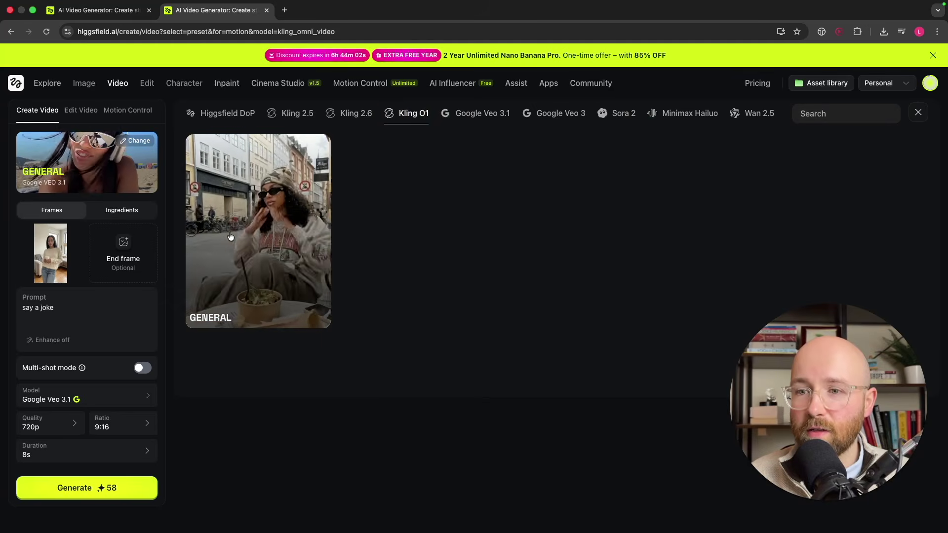
pyautogui.click(667, 115)
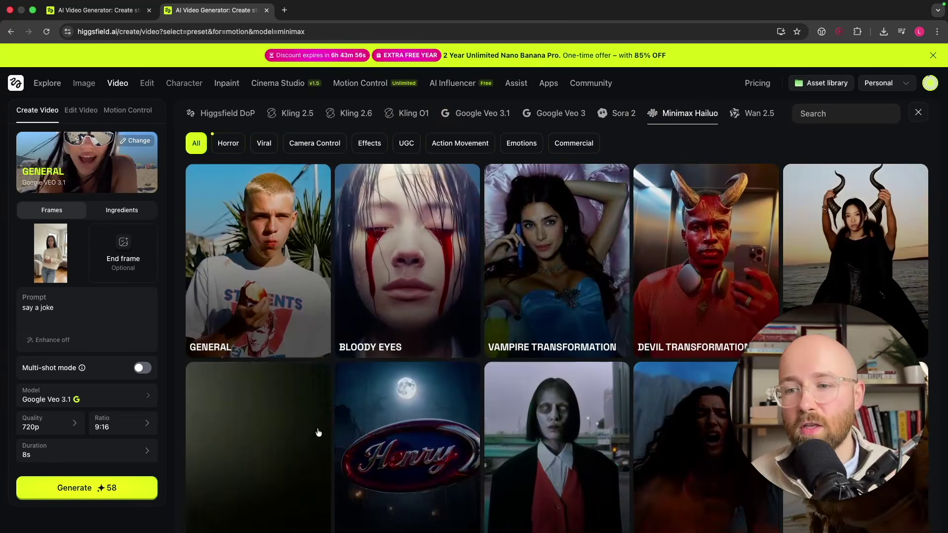
pyautogui.scroll(-2, 290, 427)
pyautogui.scroll(3, 451, 275)
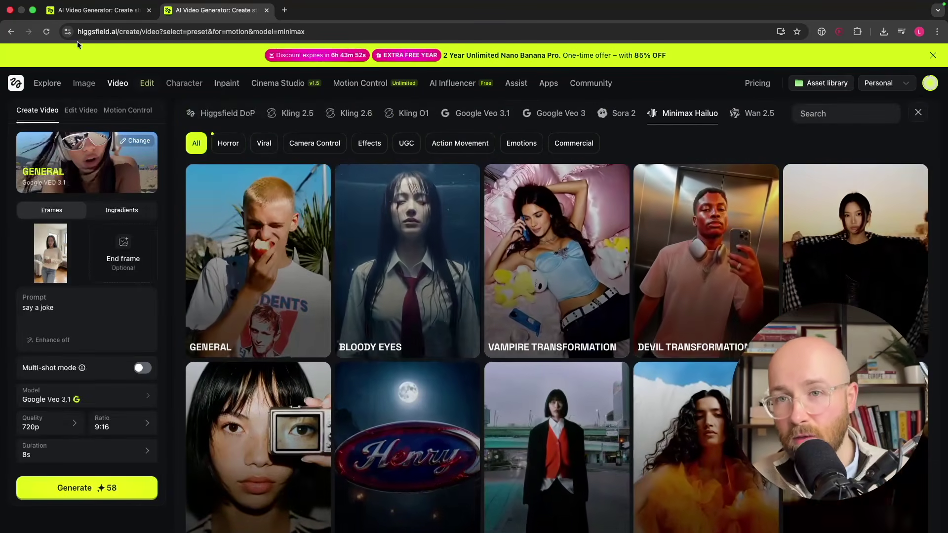
# - Leave the preset browser, return to the video creation page and show its generation history
pyautogui.click(11, 32)
pyautogui.click(12, 33)
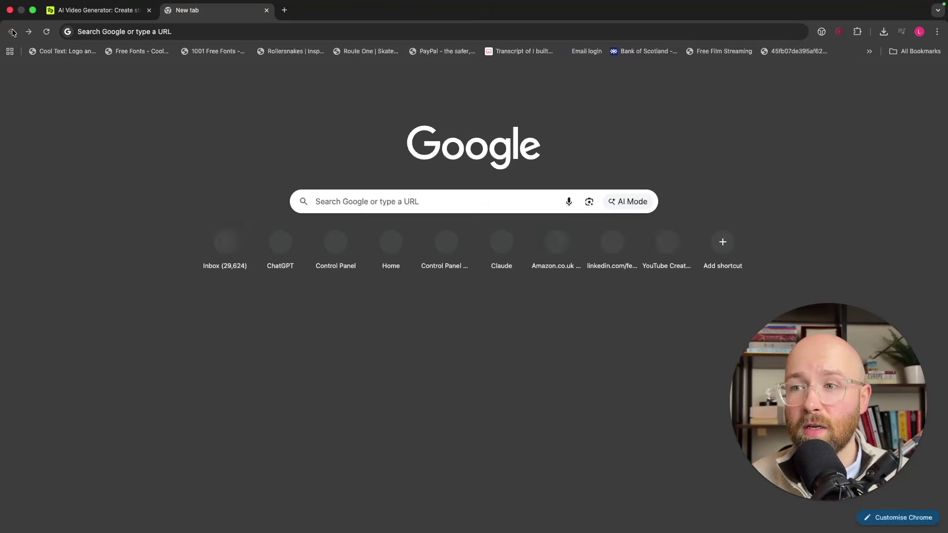
pyautogui.click(26, 32)
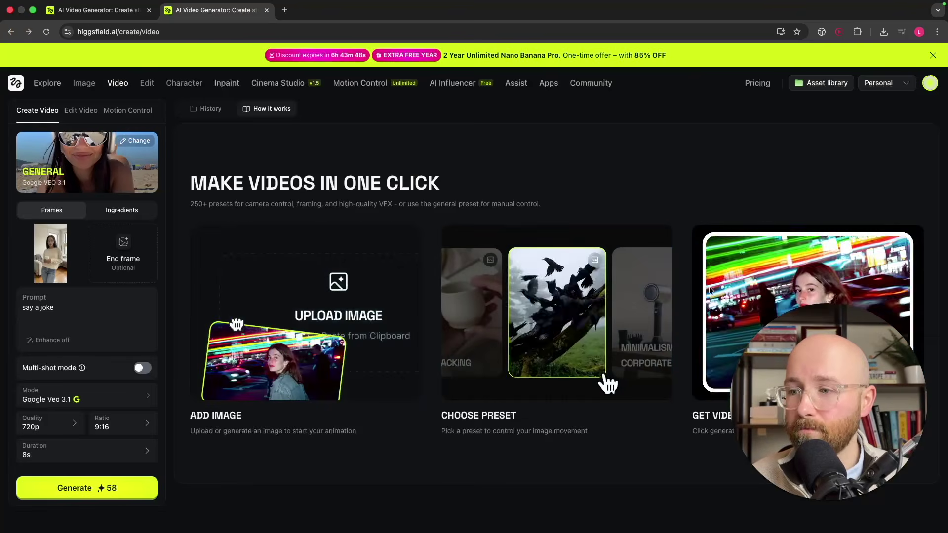
pyautogui.click(203, 108)
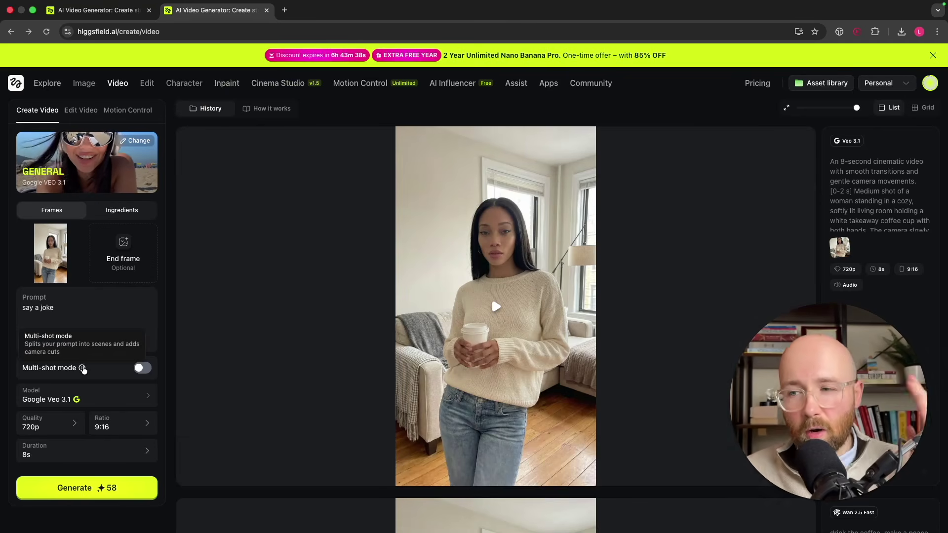
# - Reuse the prompt of the 8-second Veo 3.1 video and read through its timed shot descriptions
pyautogui.click(865, 211)
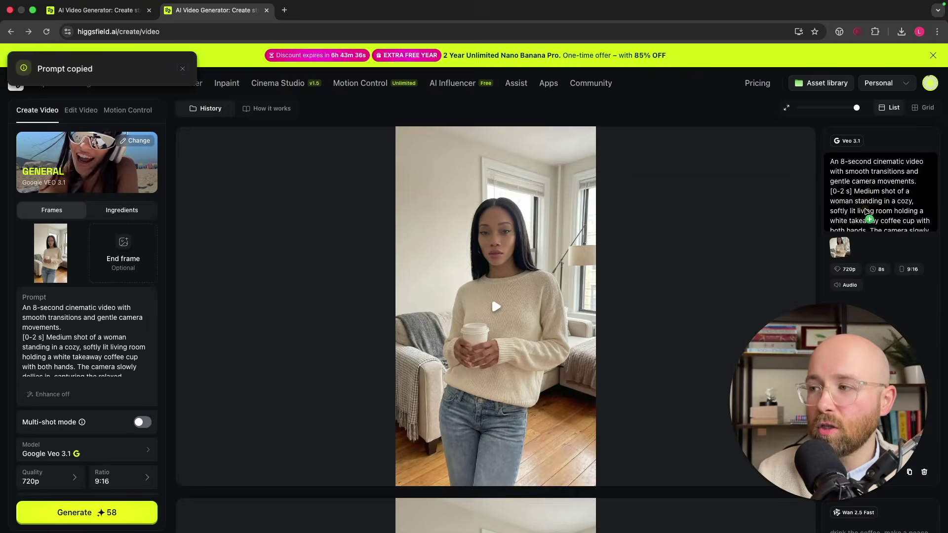
pyautogui.scroll(-2, 884, 198)
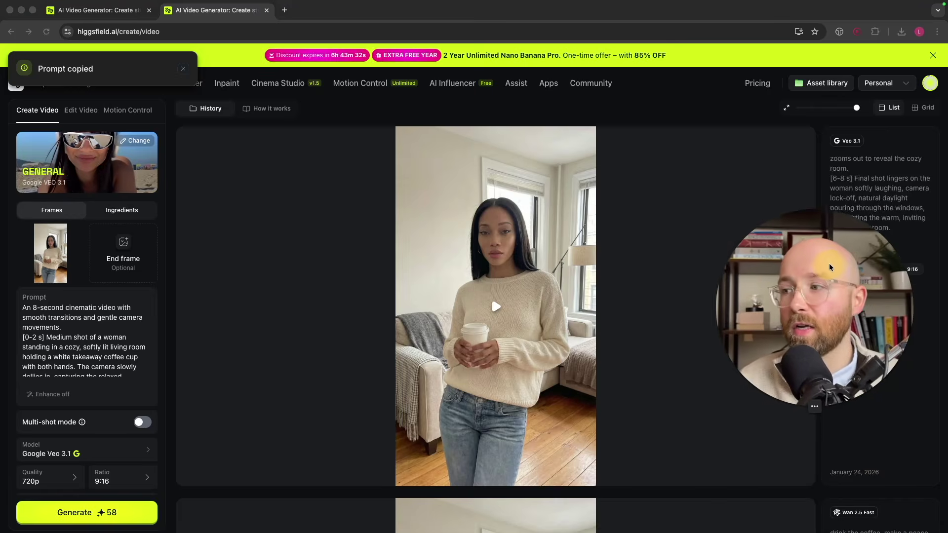
pyautogui.scroll(2, 902, 204)
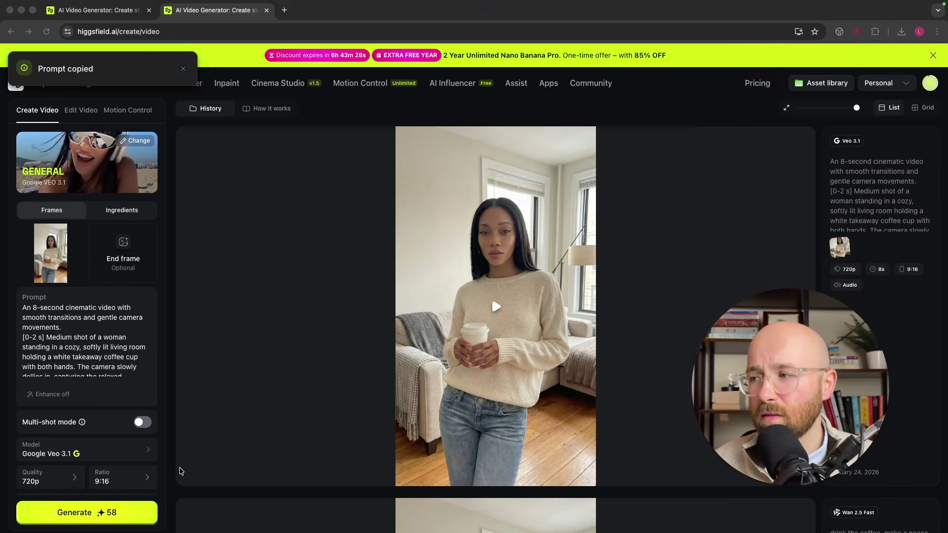
# - Clear all text from the video prompt
pyautogui.click(98, 358)
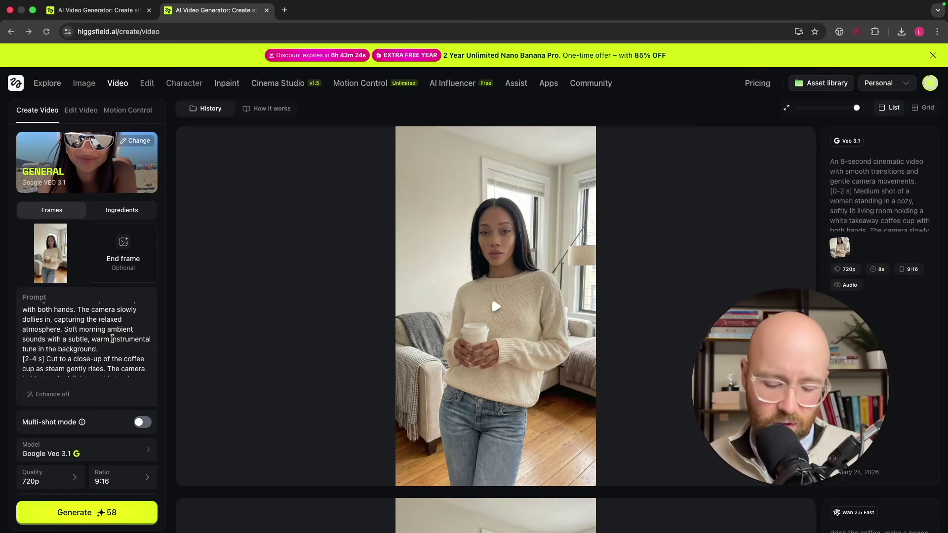
pyautogui.press('super+a')
pyautogui.press('BackSpace')
# - Play the 8-second Veo 3.1 coffee video, pausing at the cup close-up and again near the end
pyautogui.click(496, 307)
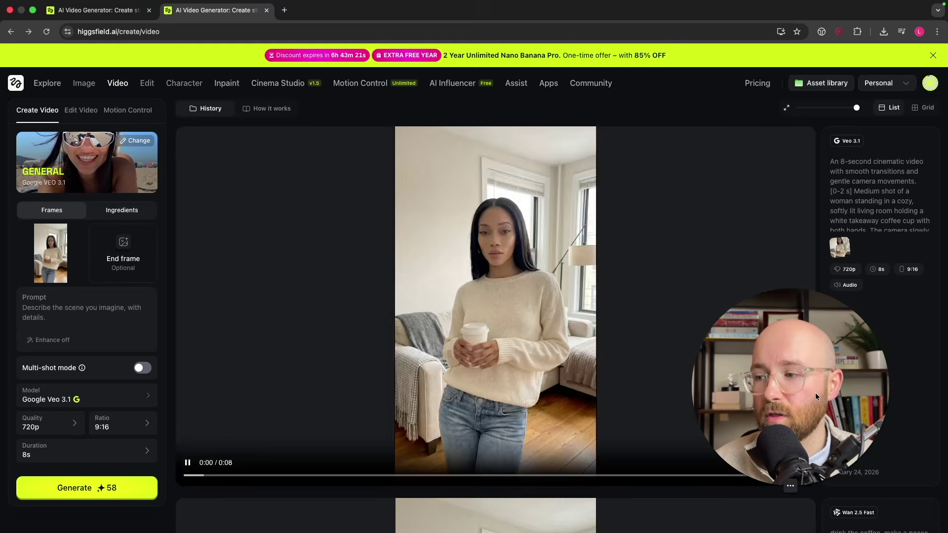
pyautogui.click(814, 384)
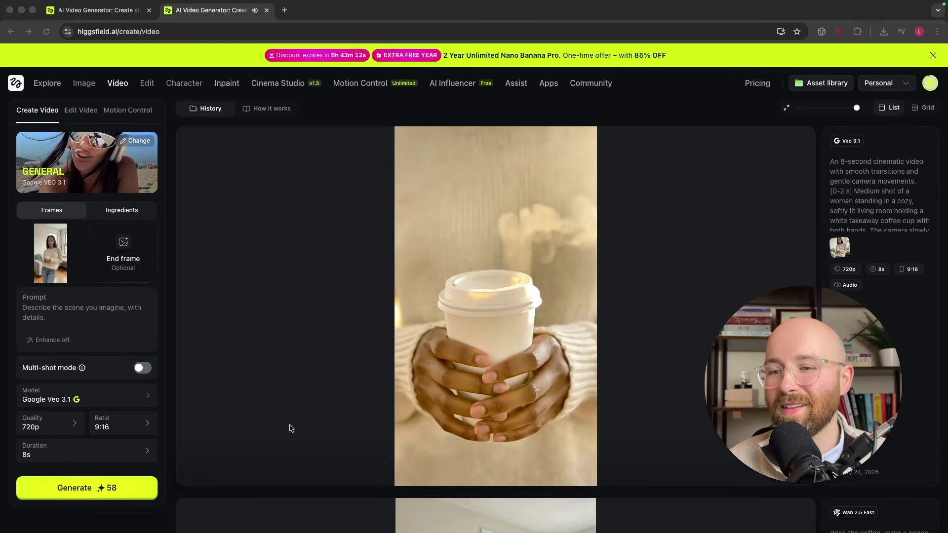
pyautogui.click(502, 328)
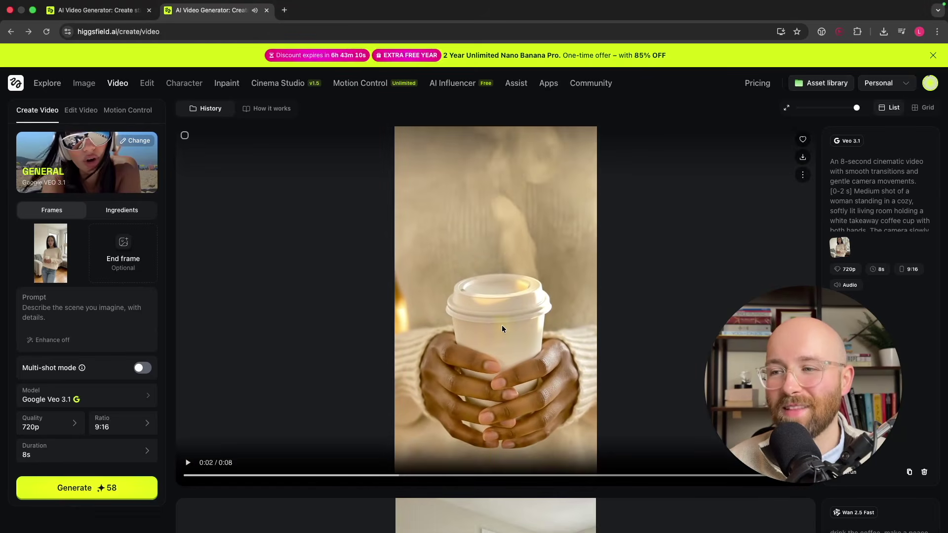
pyautogui.click(502, 328)
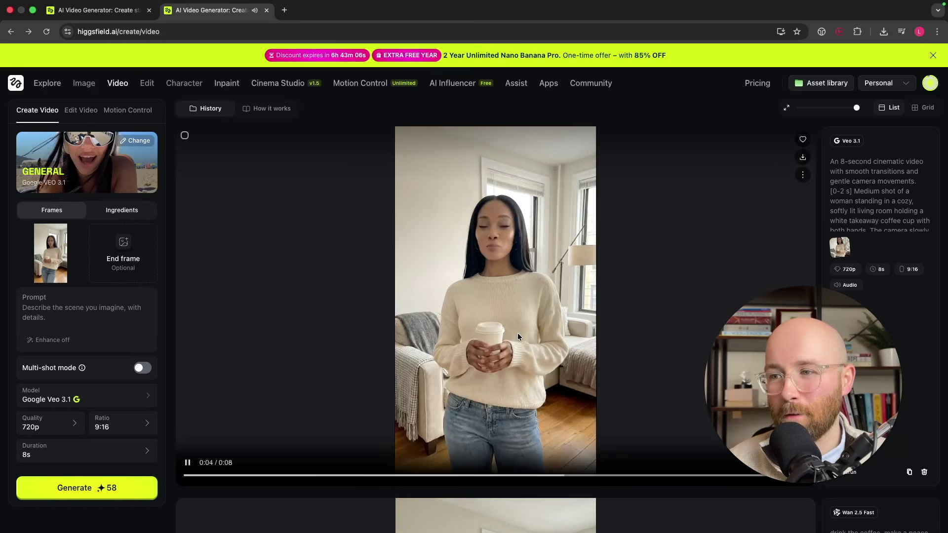
pyautogui.click(531, 268)
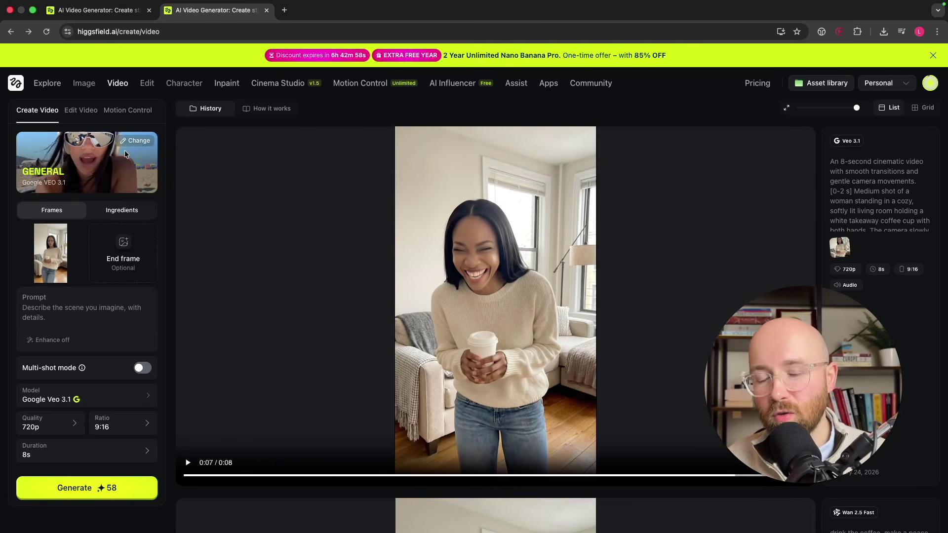
# - Play the 5-second Wan 2.5 Fast peace sign video to compare it with the Veo 3.1 video
pyautogui.scroll(-6, 563, 336)
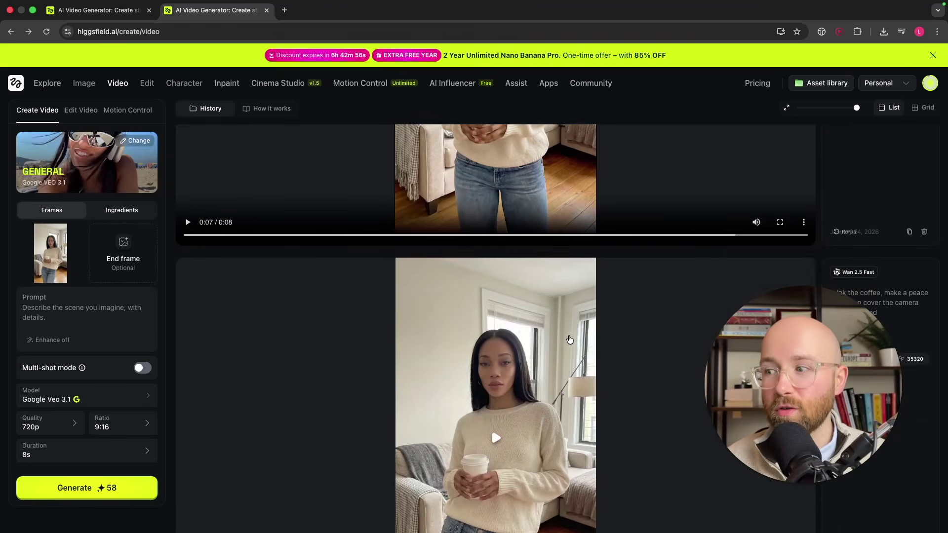
pyautogui.click(475, 364)
pyautogui.scroll(-1, 626, 343)
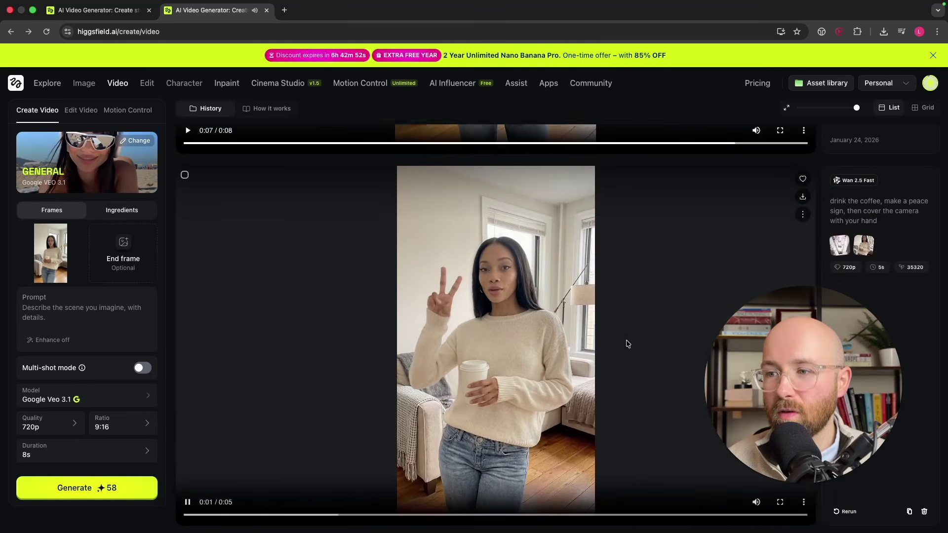
# - Compare the 8-second Veo 3.1 coffee video with the Wan 2.5 Fast one again and mute the Veo 3.1 video
pyautogui.scroll(1, 629, 354)
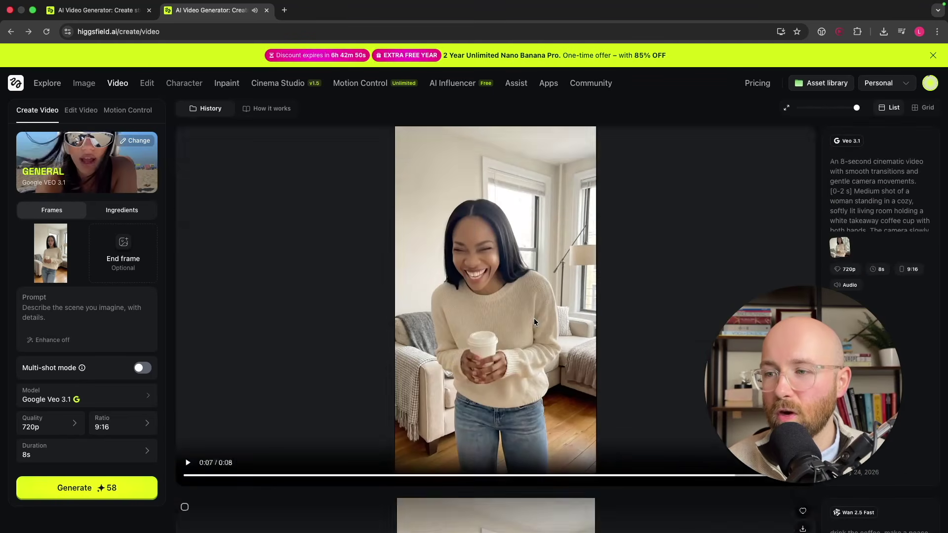
pyautogui.scroll(6, 346, 435)
pyautogui.scroll(-5, 614, 317)
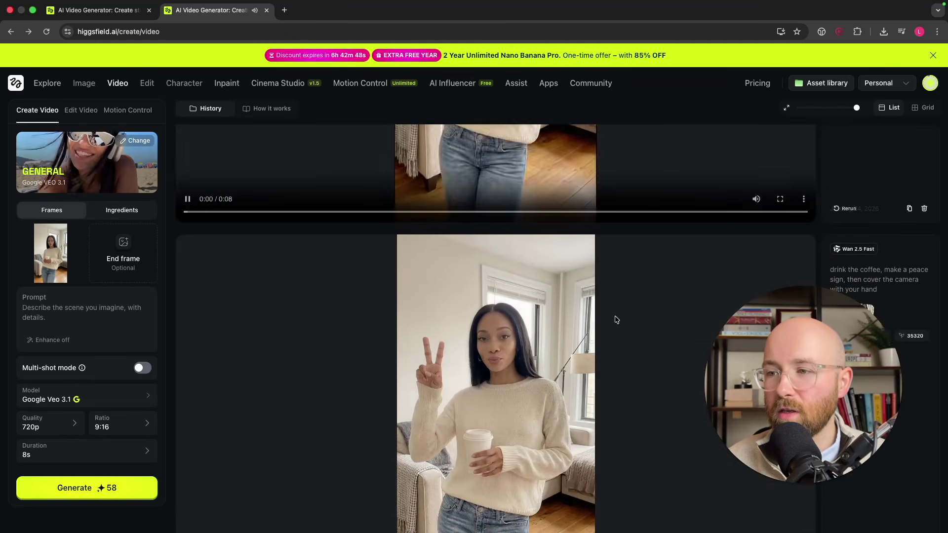
pyautogui.click(763, 203)
pyautogui.scroll(5, 763, 202)
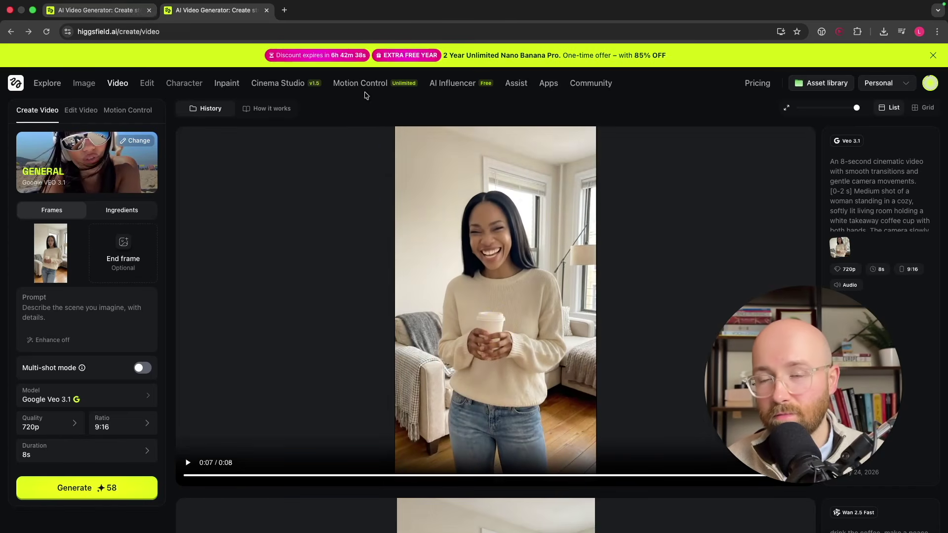
# - Switch to the Higgsfield Earn page and read the creator program introduction and the three steps to make money
pyautogui.hotkey('ctrl', 'Right')
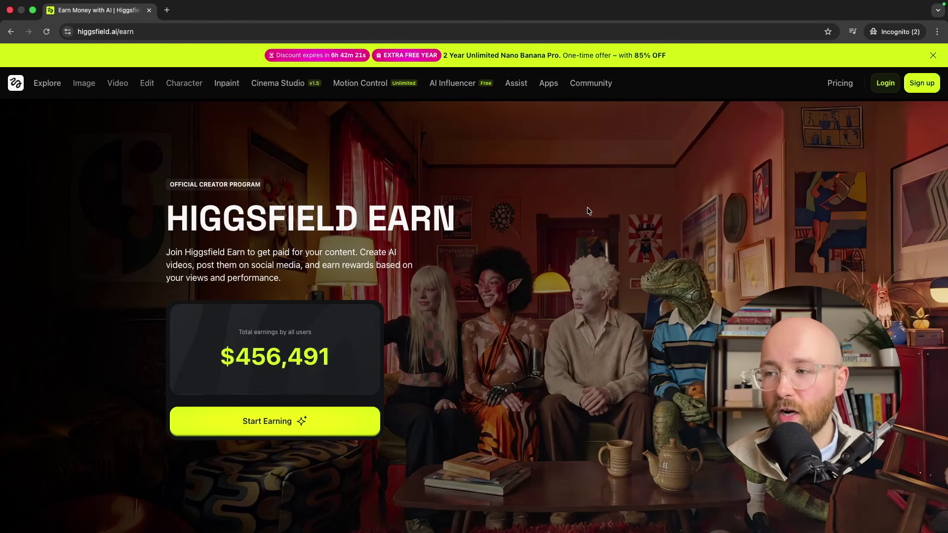
pyautogui.scroll(-1, 669, 289)
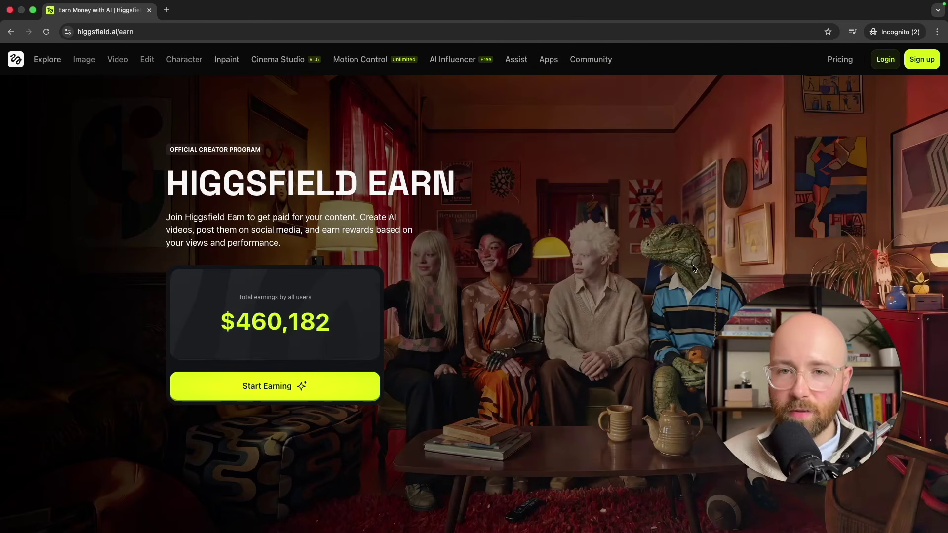
pyautogui.scroll(-1, 749, 262)
pyautogui.scroll(-4, 749, 263)
pyautogui.scroll(-6, 748, 263)
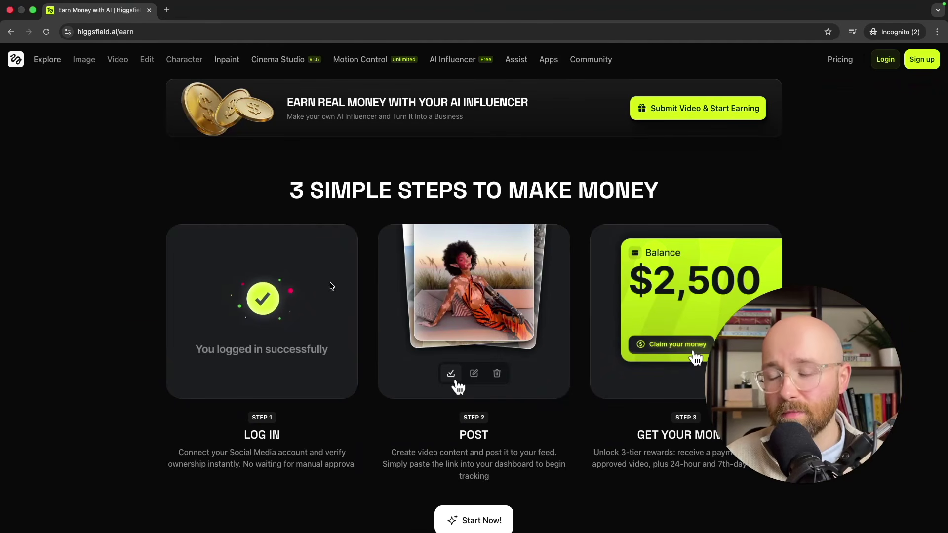
# - Read the Earn page's sections on boosting earnings and the highest paying campaign, continuing to the top earners gallery
pyautogui.scroll(-1, 573, 285)
pyautogui.scroll(-10, 705, 271)
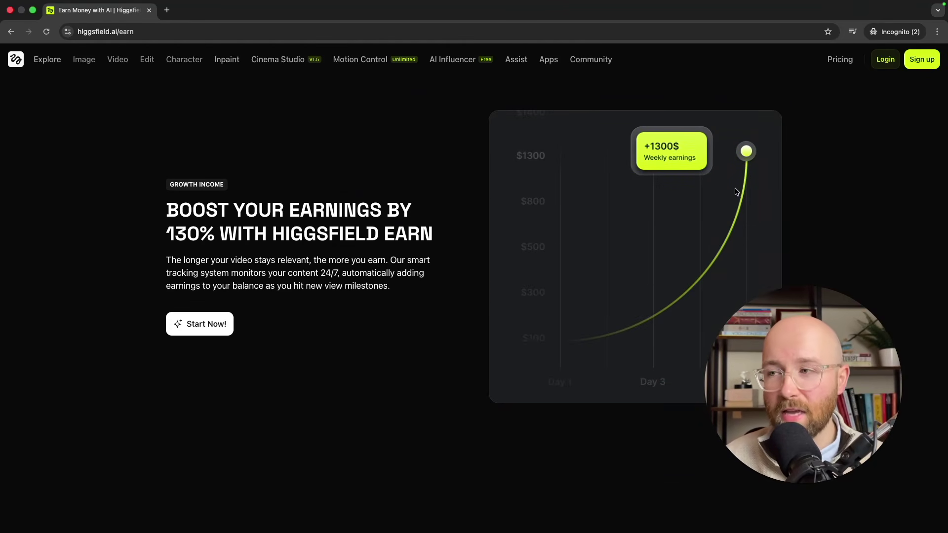
pyautogui.scroll(-9, 721, 200)
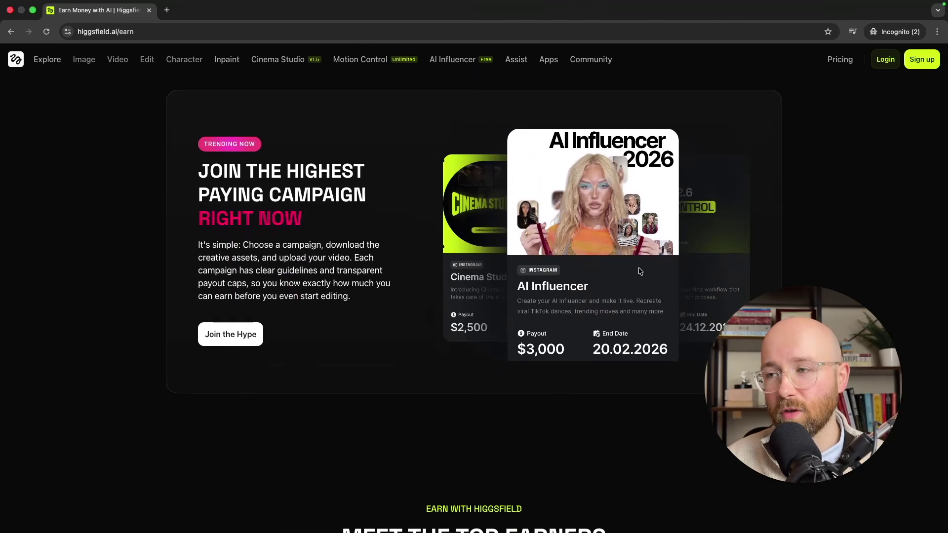
pyautogui.scroll(-9, 625, 208)
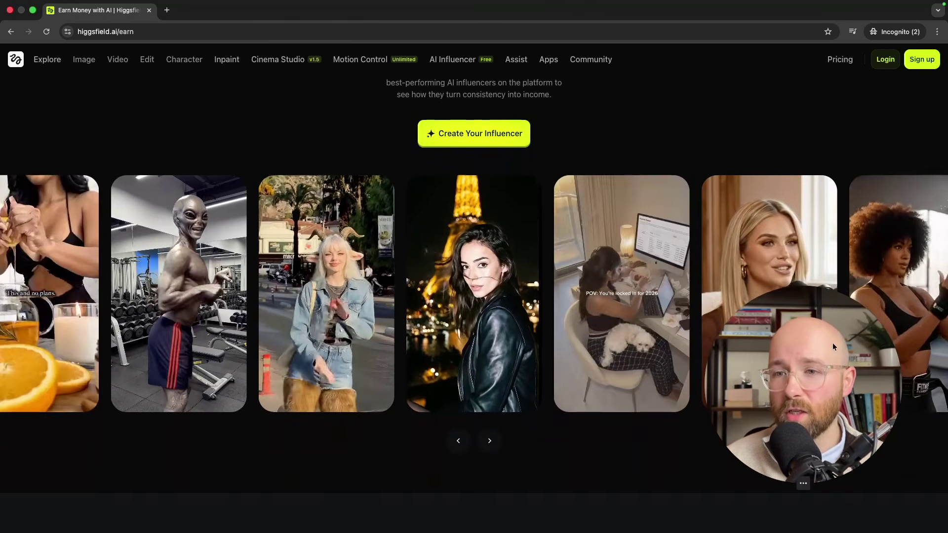
# - Examine the AI influencer videos in the top earners gallery, with a close look at "POV: You're locked in for 2026"
pyautogui.moveTo(882, 354); pyautogui.dragTo(874, 105)
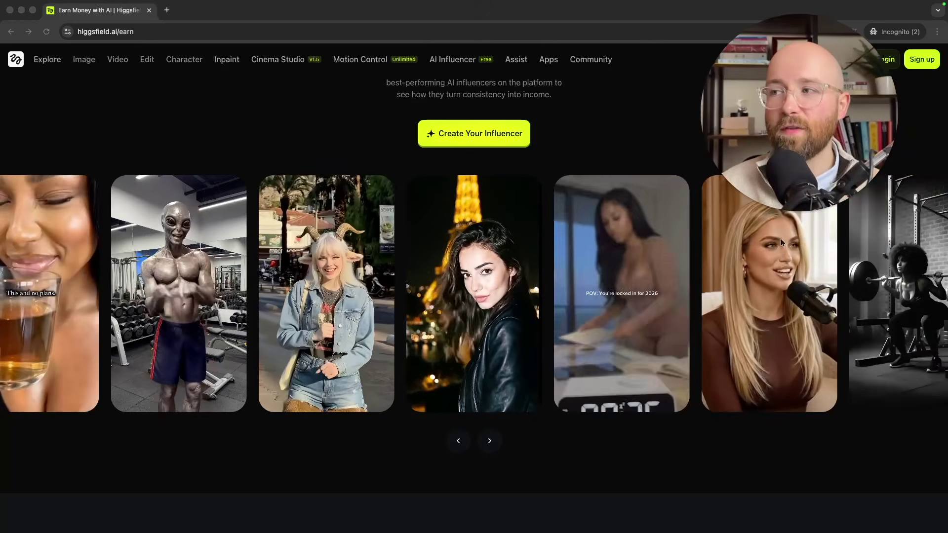
pyautogui.scroll(1, 740, 244)
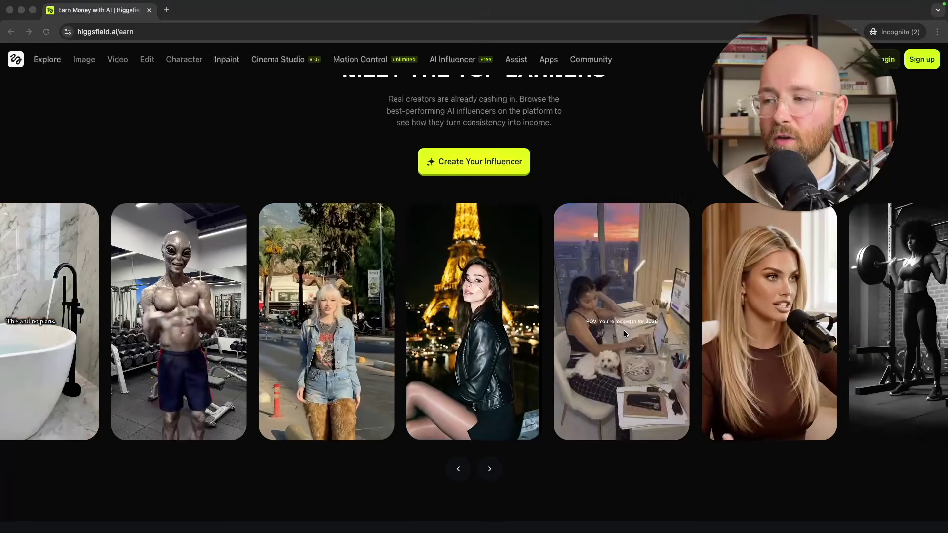
pyautogui.click(644, 451)
pyautogui.scroll(10, 550, 272)
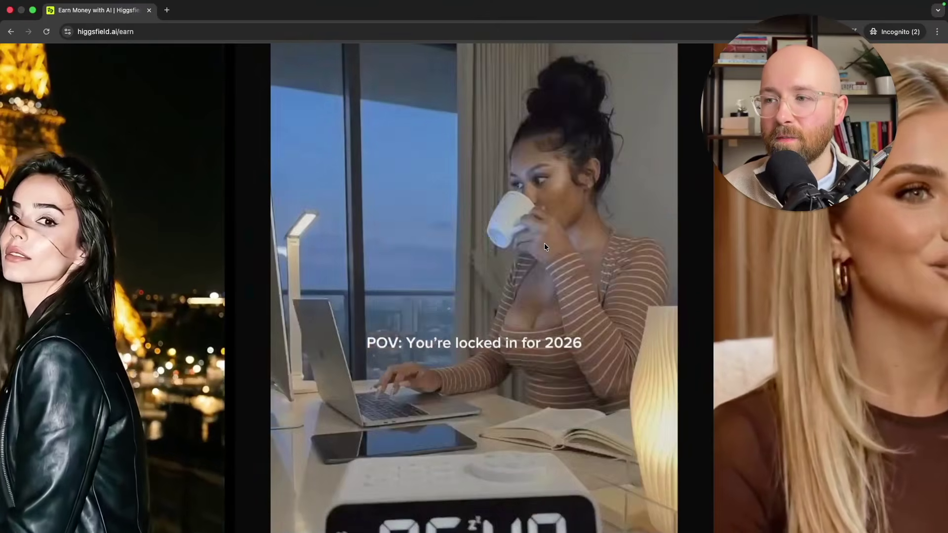
pyautogui.scroll(-10, 544, 242)
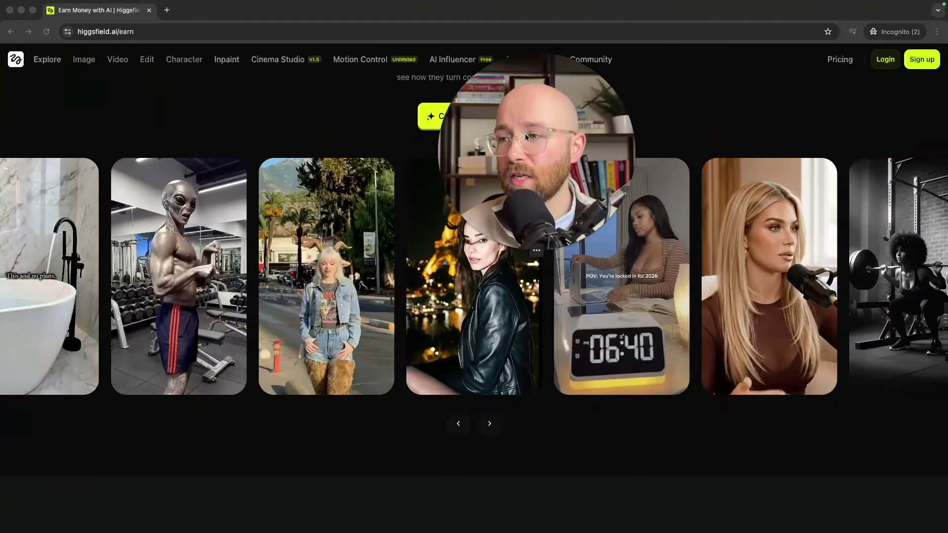
# - Skim the Earn page's community and expert blog sections, and return to the video creation page with the Veo 3.1 video
pyautogui.scroll(-10, 637, 251)
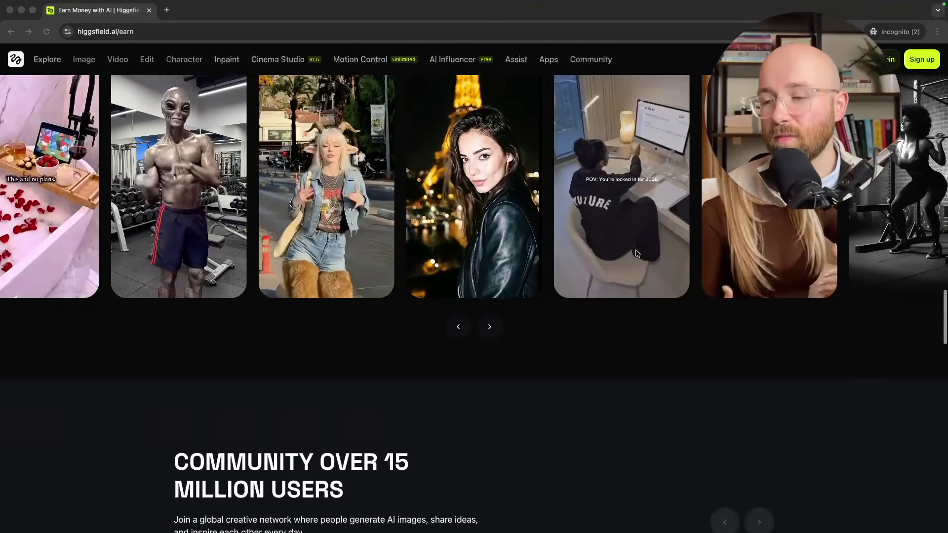
pyautogui.scroll(-12, 556, 230)
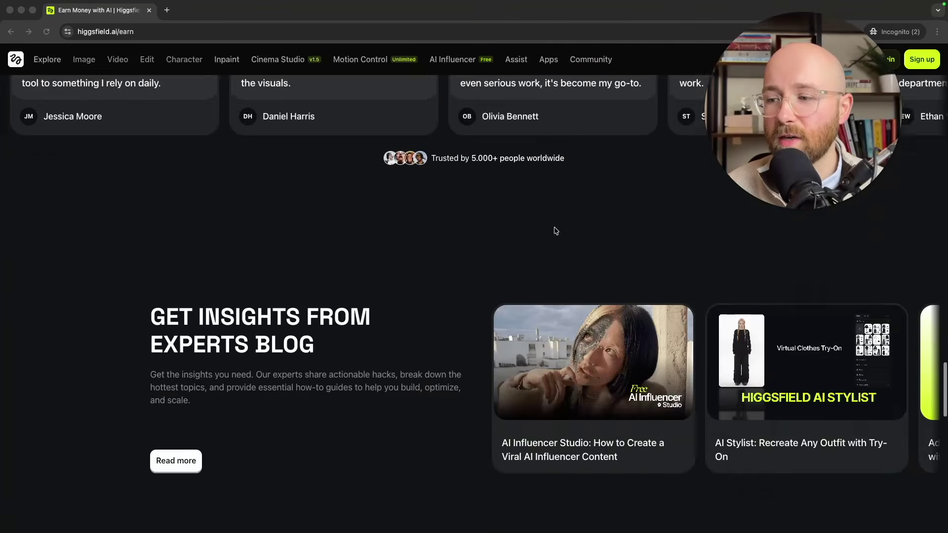
pyautogui.scroll(20, 555, 231)
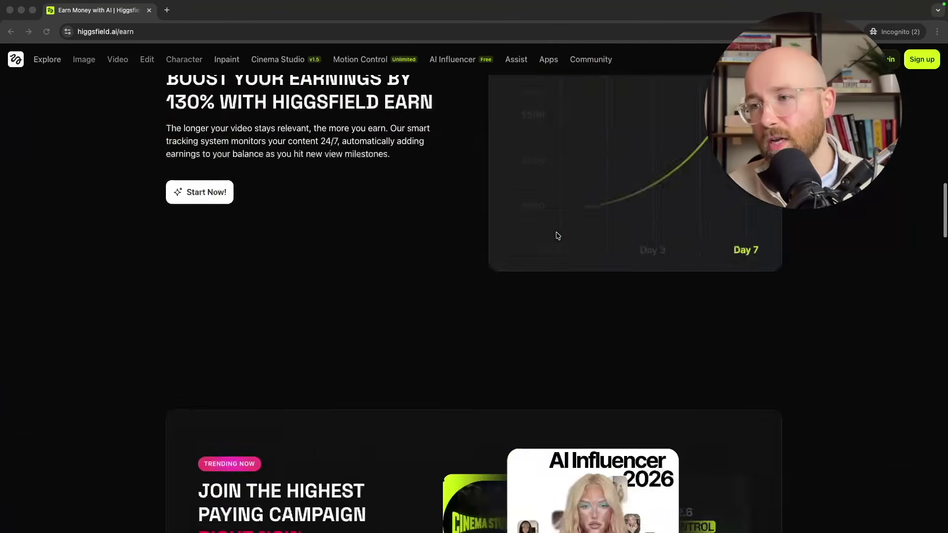
pyautogui.hotkey('ctrl', 'Left')
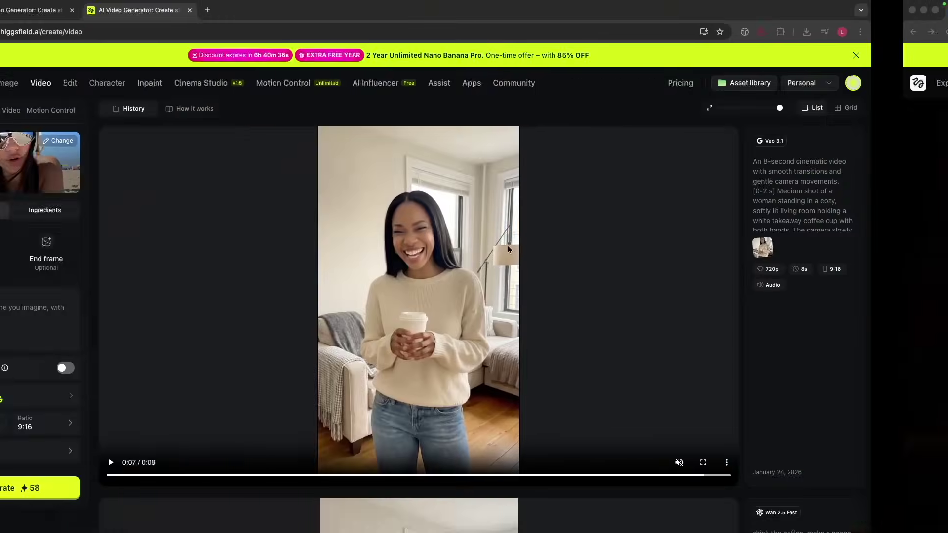
pyautogui.moveTo(774, 114); pyautogui.dragTo(777, 155)
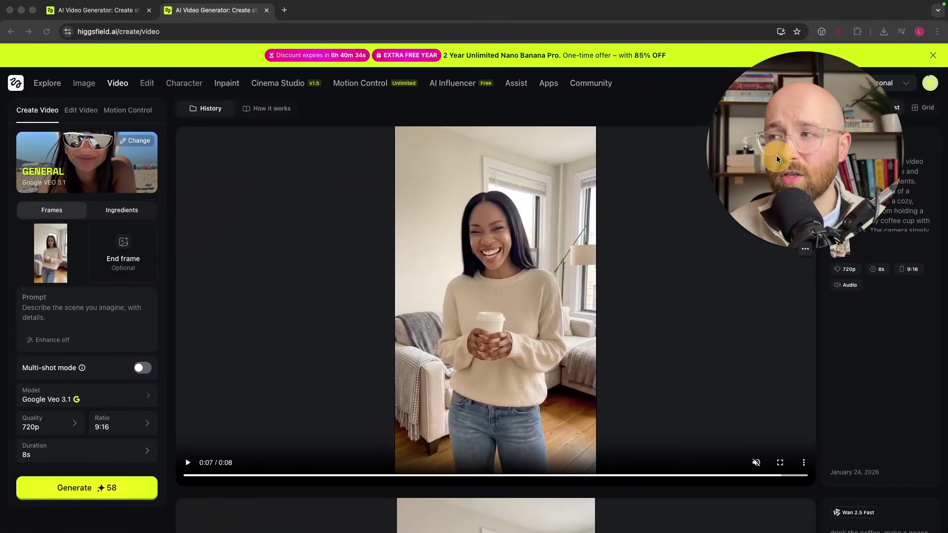